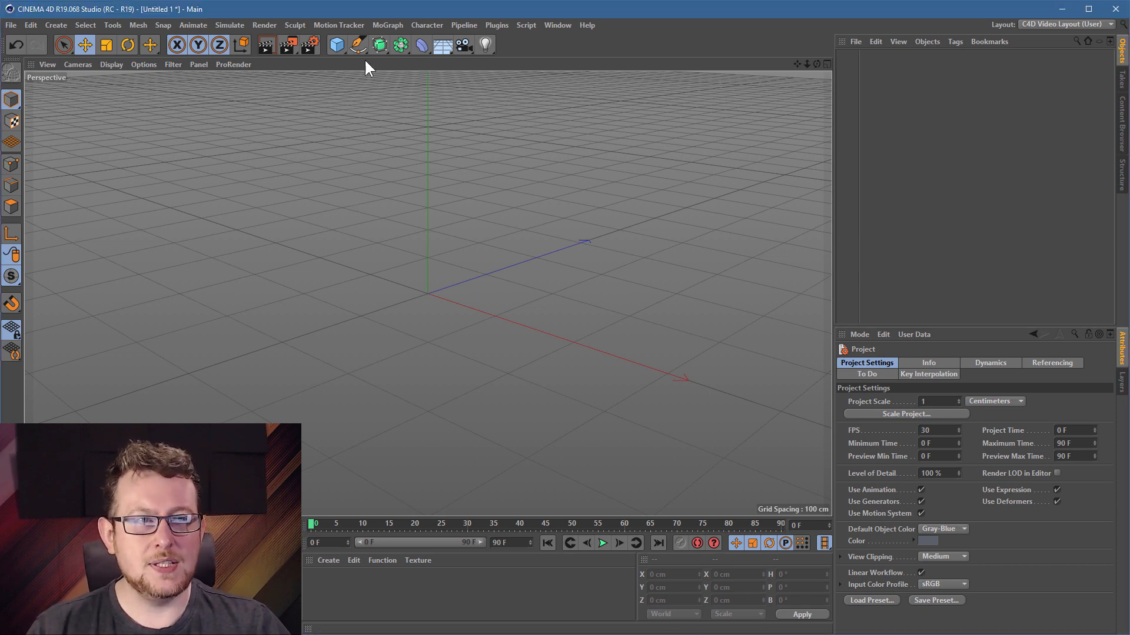
Add Cube, Sphere, Platonic and Oil Tank primitives to the scene
{"action": "left_click", "coordinate": [337, 46]}
{"action": "left_click", "coordinate": [454, 68]}
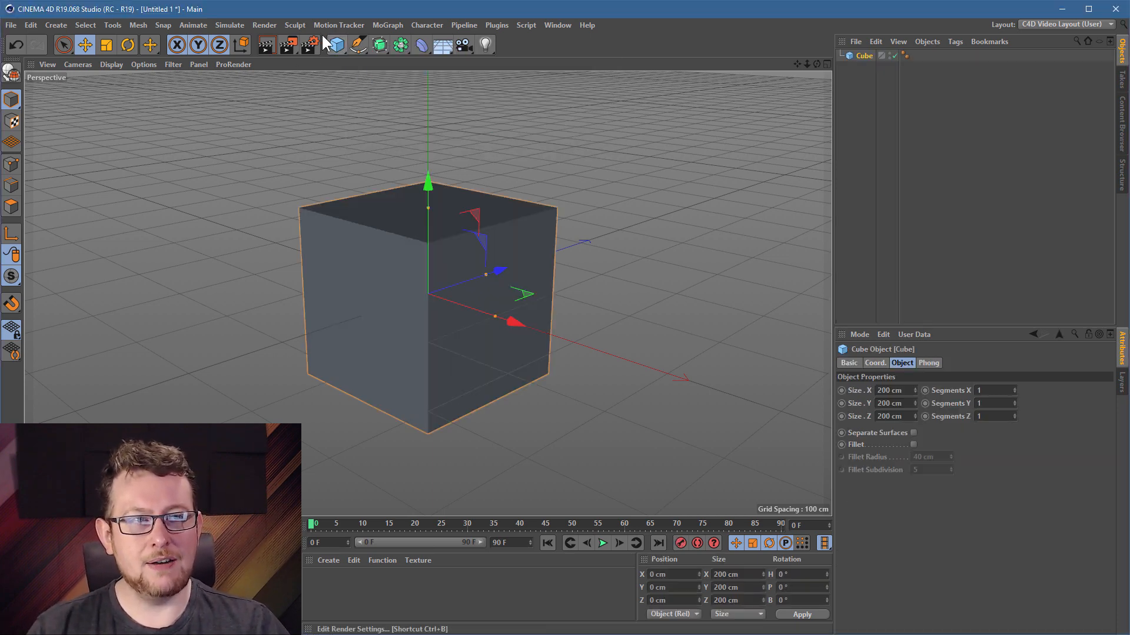
{"action": "left_click", "coordinate": [336, 46]}
{"action": "left_click", "coordinate": [582, 82]}
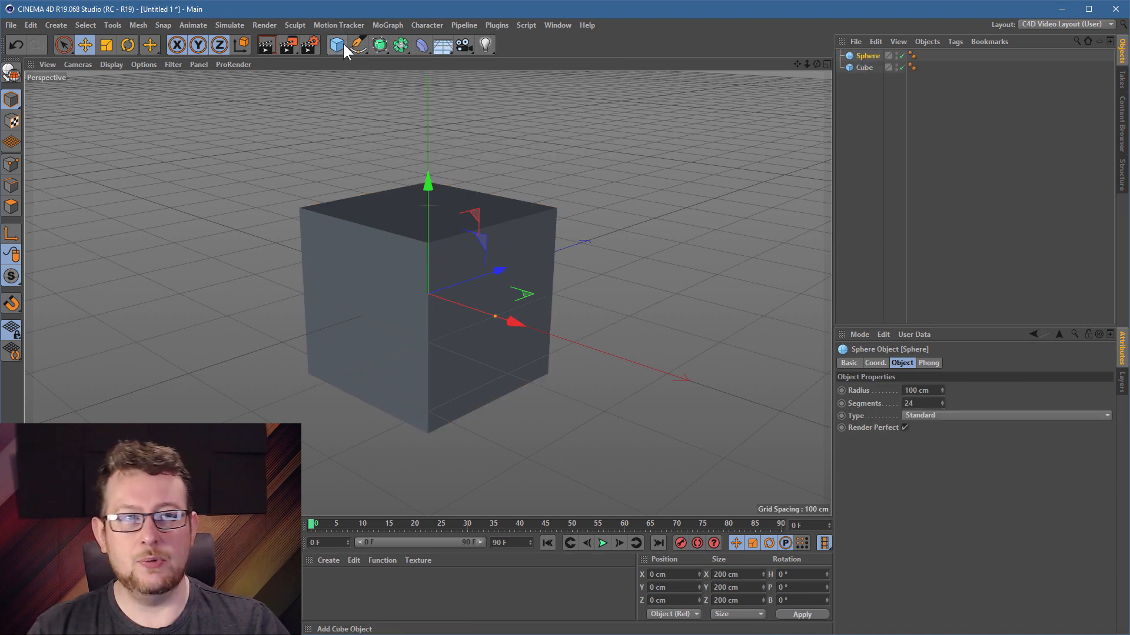
{"action": "left_click", "coordinate": [338, 44]}
{"action": "left_click", "coordinate": [454, 121]}
{"action": "left_click", "coordinate": [337, 45]}
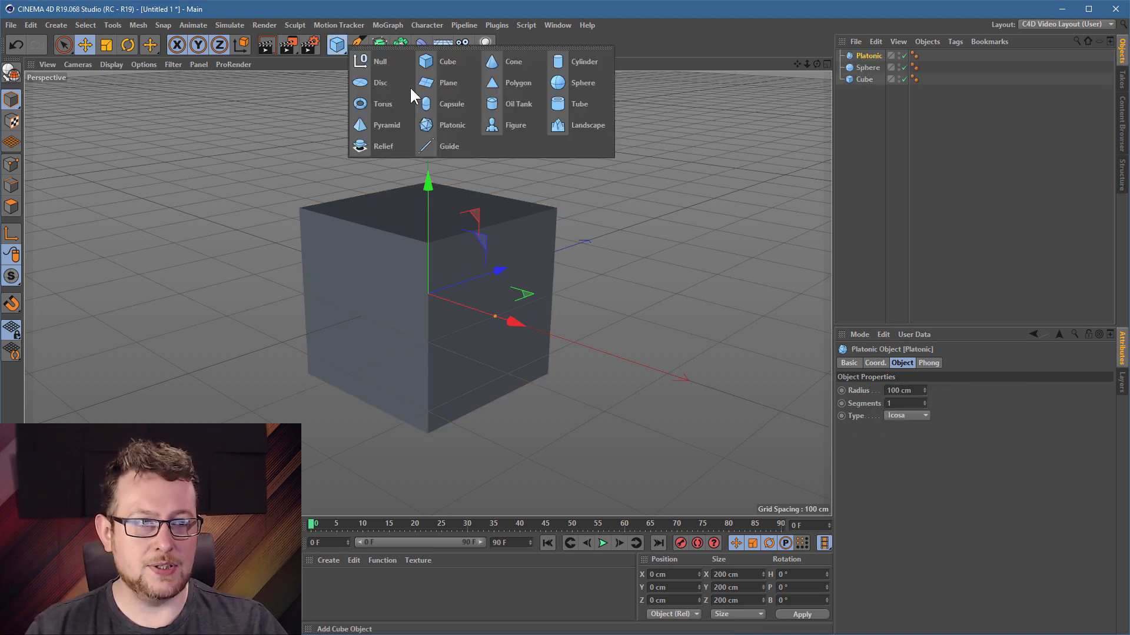
{"action": "left_click", "coordinate": [510, 97]}
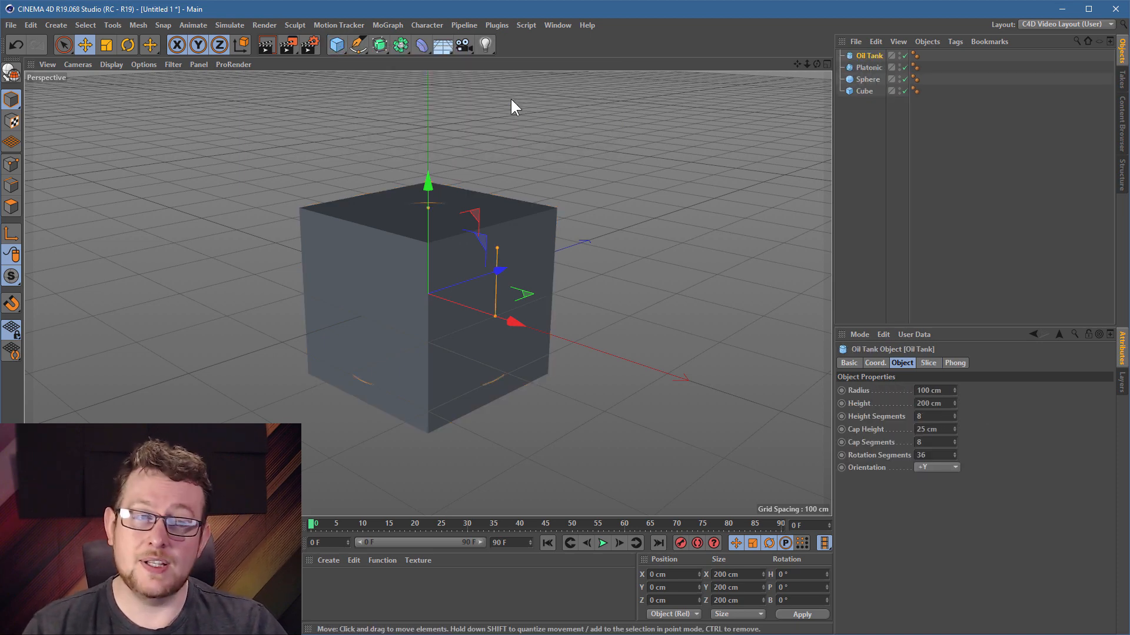
Move the Oil Tank to about X 138, Y -14, Z 182 cm and the Platonic to about X -131, Y 8, Z -174 cm
{"action": "left_click_drag", "start_coordinate": [513, 217], "coordinate": [804, 323], "text": "alt"}
{"action": "left_click", "coordinate": [868, 67]}
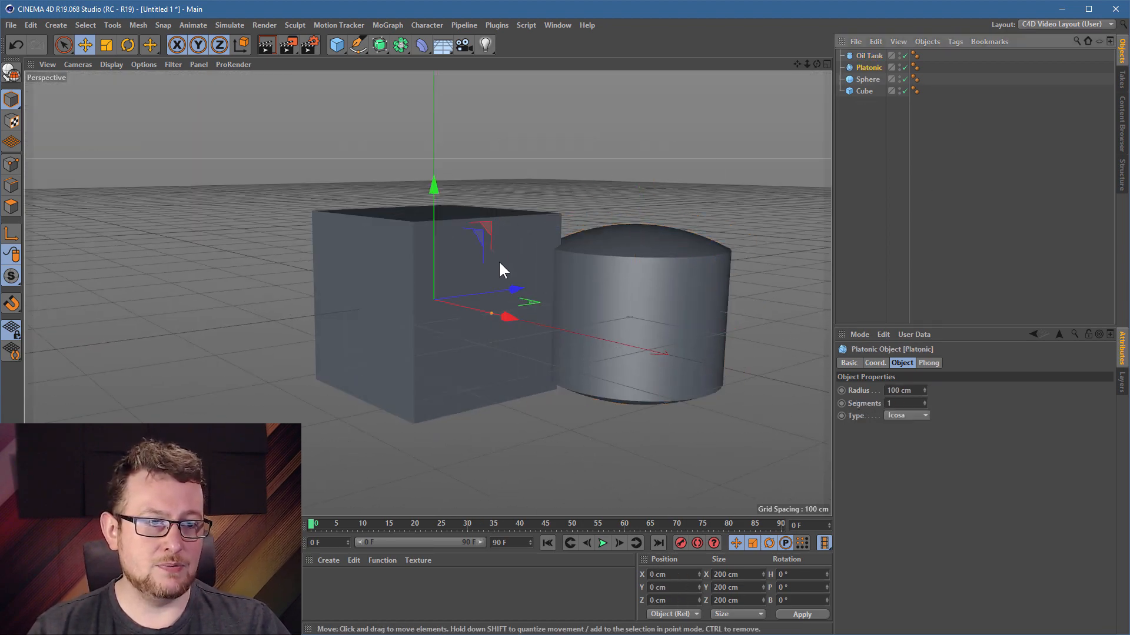
{"action": "left_click_drag", "start_coordinate": [499, 270], "coordinate": [326, 250]}
Move the Cube to about X -233, Y -19, Z -400 cm, so that it overlaps the other primitives in the view
{"action": "left_click", "coordinate": [865, 91]}
{"action": "left_click_drag", "start_coordinate": [591, 215], "coordinate": [186, 198]}
{"action": "left_click_drag", "start_coordinate": [104, 293], "coordinate": [362, 277], "text": "alt"}
{"action": "left_click_drag", "start_coordinate": [363, 274], "coordinate": [384, 289]}
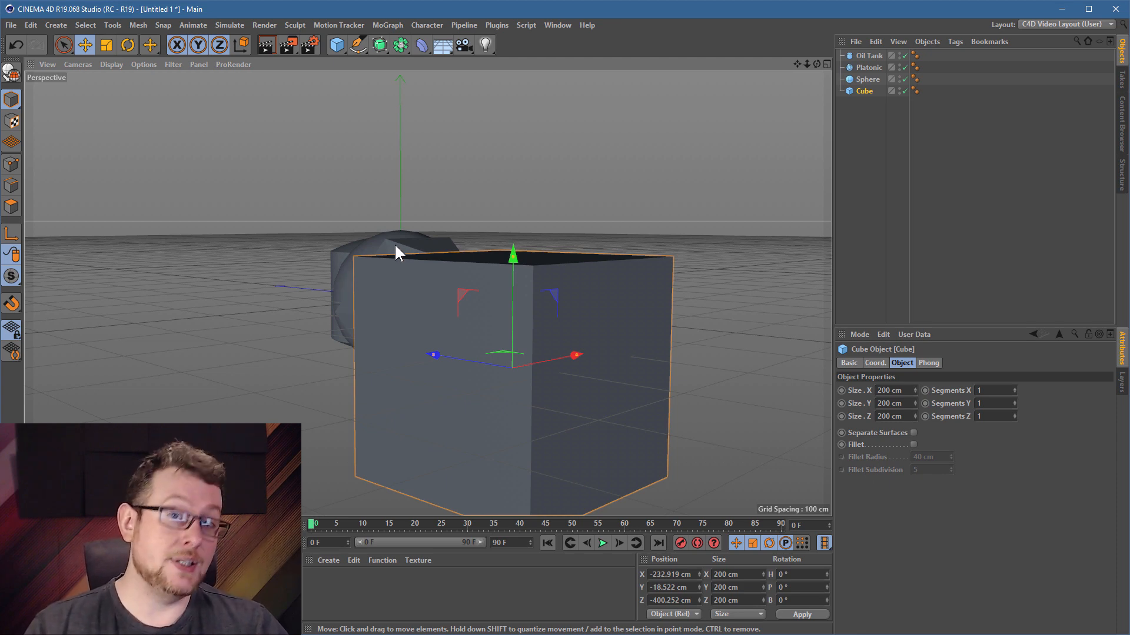
Pick the hidden Sphere from the list of overlapping objects at a spot on the cube, and clear the selection
{"action": "left_click", "coordinate": [451, 193]}
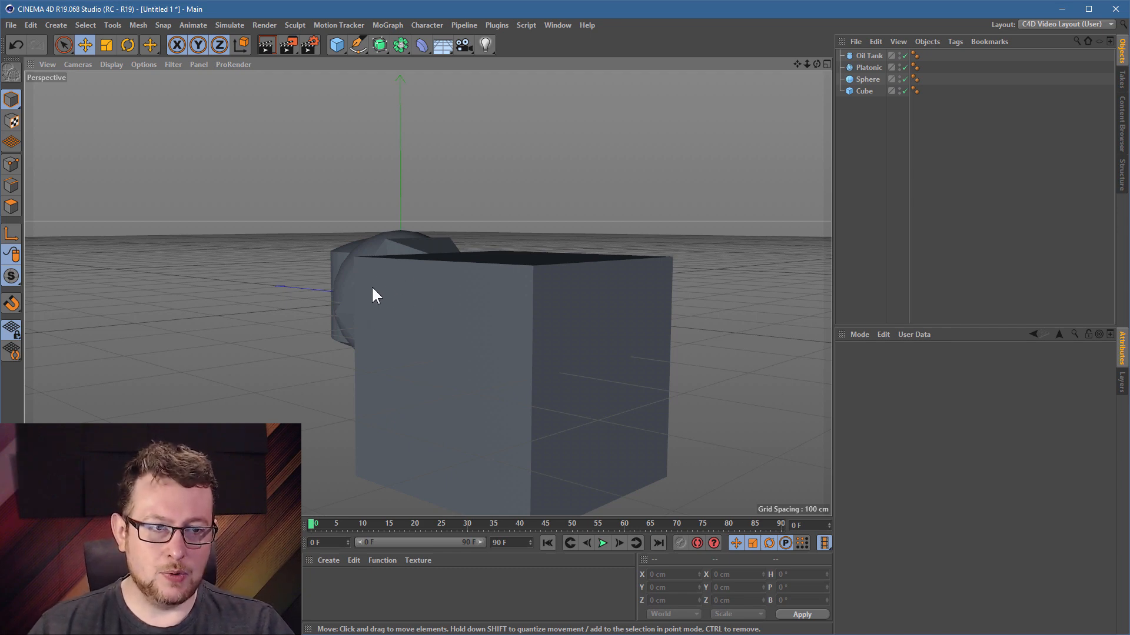
{"action": "mouse_move", "coordinate": [419, 276]}
{"action": "left_mouse_down", "text": "alt"}
{"action": "mouse_move", "coordinate": [408, 286]}
{"action": "mouse_move", "coordinate": [403, 275]}
{"action": "mouse_move", "coordinate": [412, 279]}
{"action": "left_mouse_up", "text": "alt"}
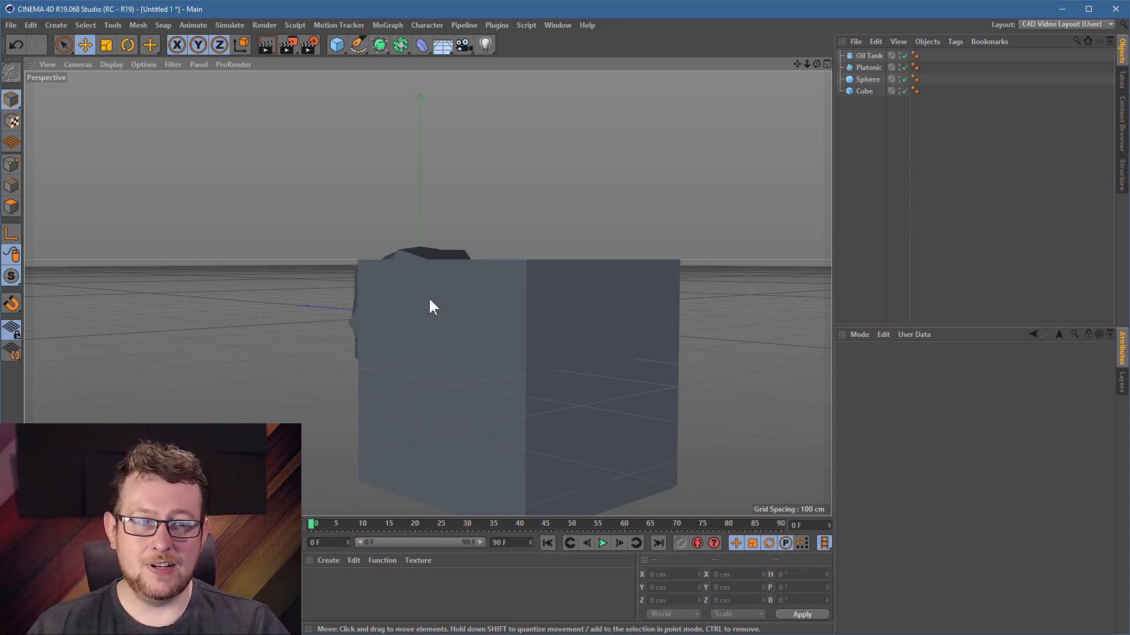
{"action": "left_click", "coordinate": [418, 301]}
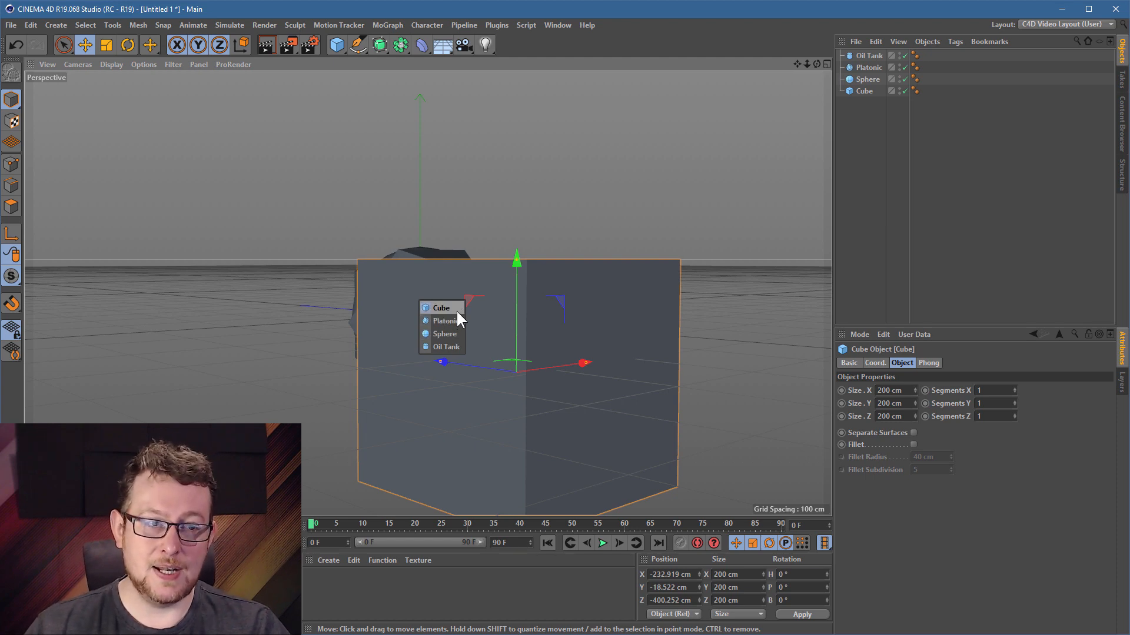
{"action": "left_click", "coordinate": [444, 333]}
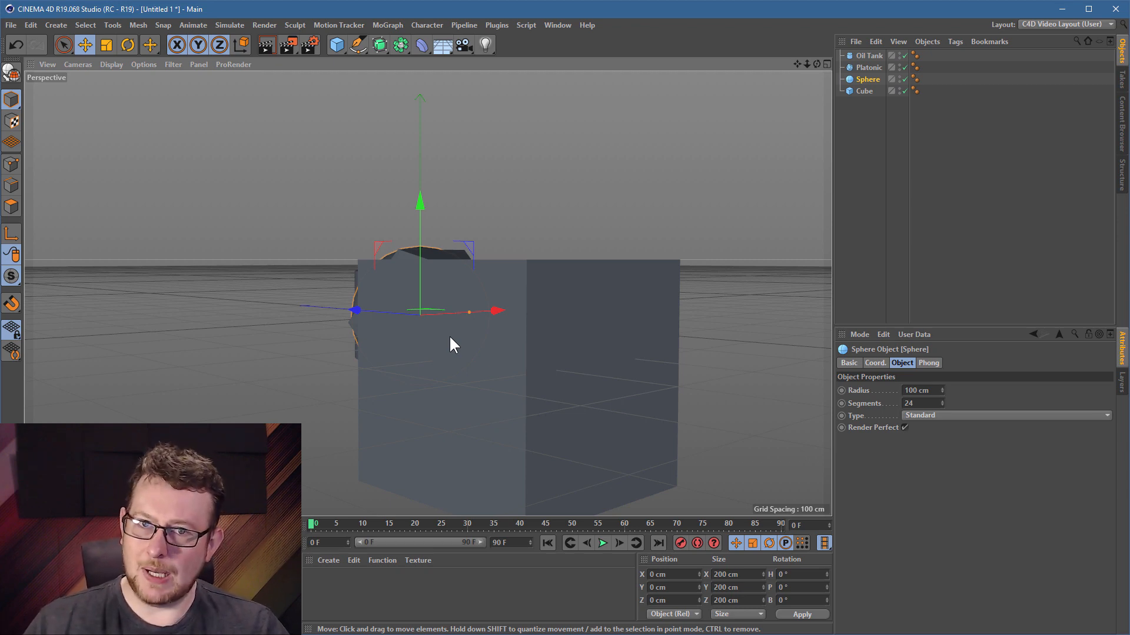
{"action": "left_click", "coordinate": [474, 216]}
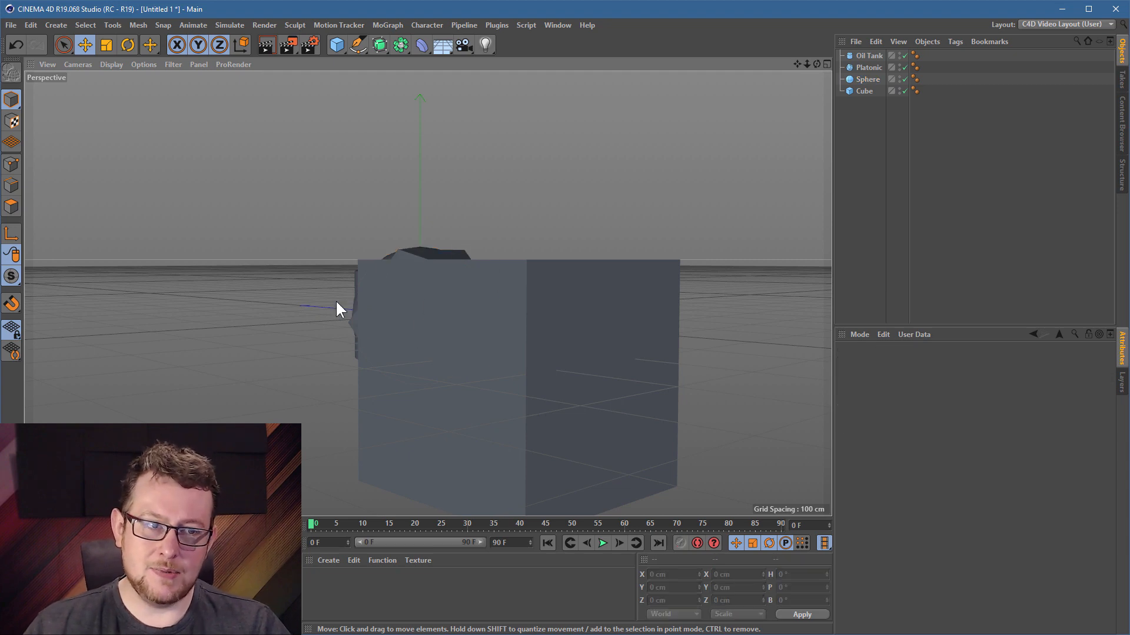
Cycle the viewport selection at one spot through the overlapping Cube, Platonic, Sphere and Oil Tank
{"action": "left_click", "coordinate": [400, 284]}
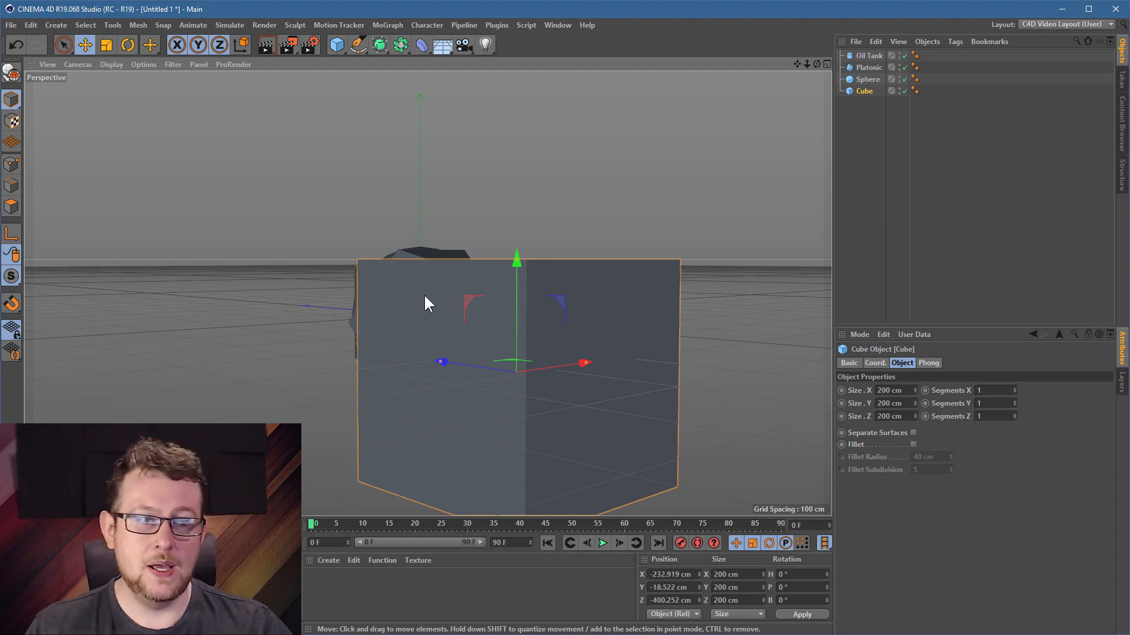
{"action": "left_click", "coordinate": [460, 155]}
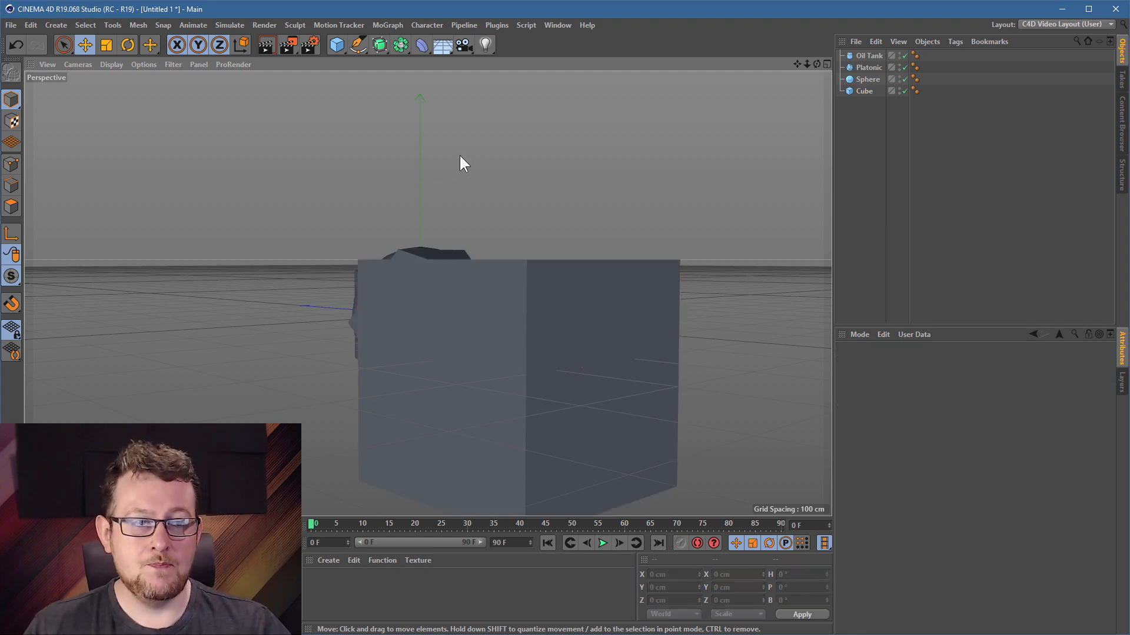
{"action": "left_click", "coordinate": [410, 296]}
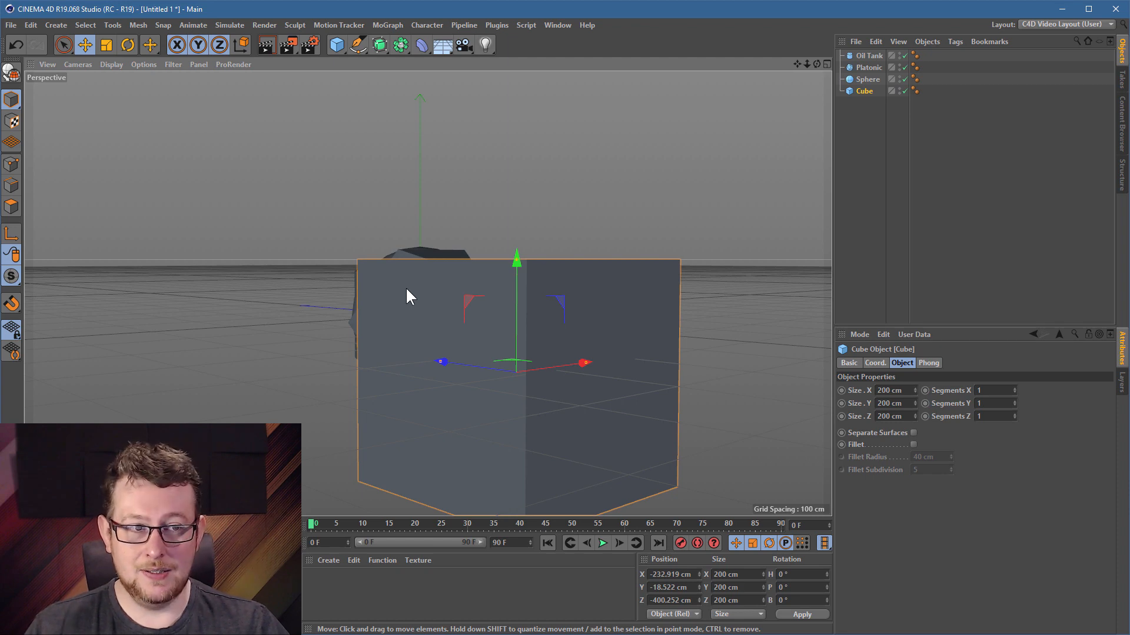
{"action": "left_click", "coordinate": [410, 296]}
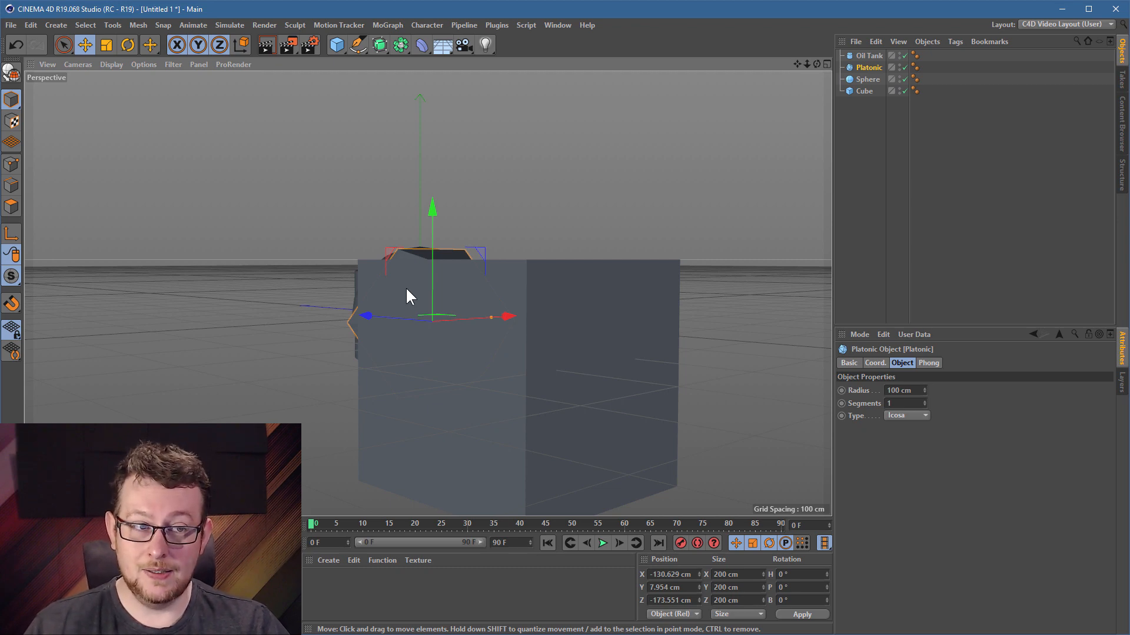
{"action": "left_click", "coordinate": [410, 296]}
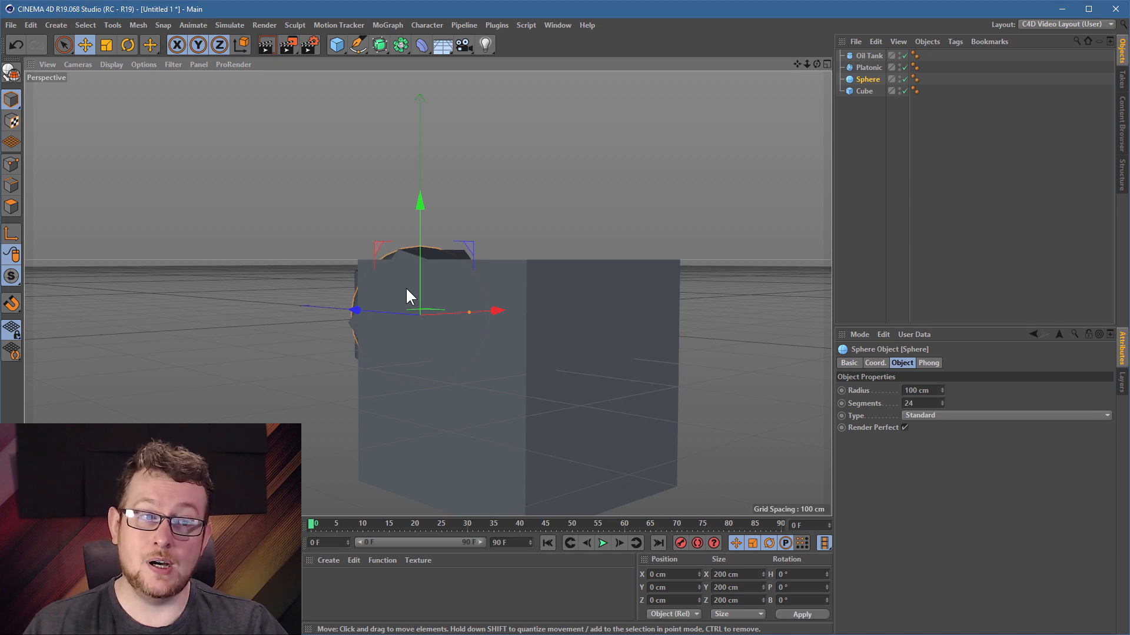
{"action": "left_click", "coordinate": [407, 288]}
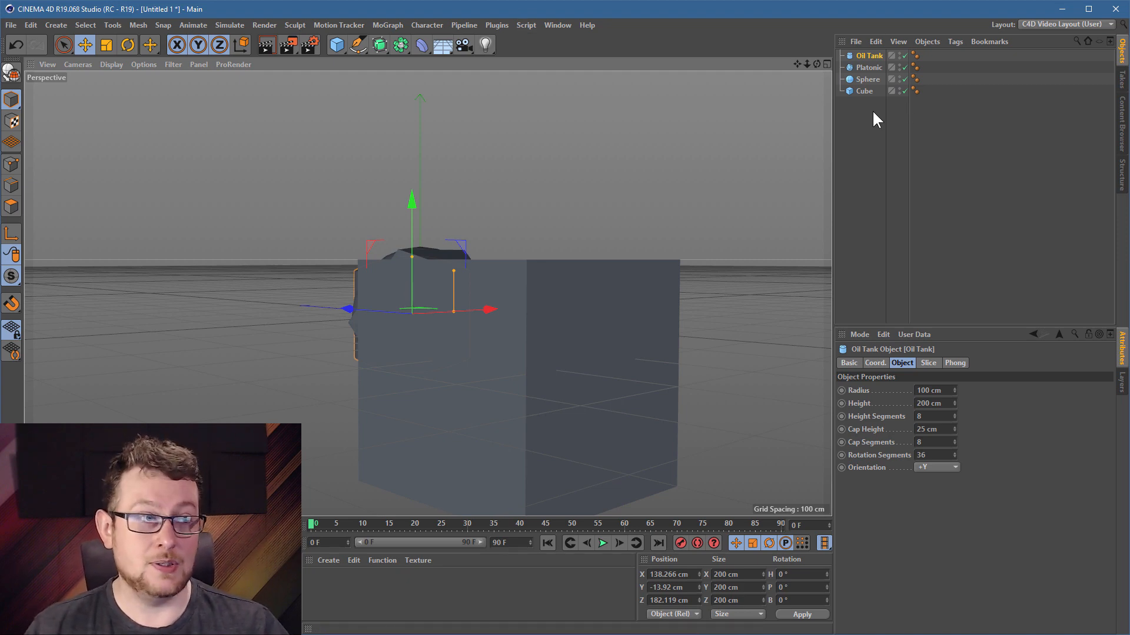
Delete all objects in the scene and start a new empty project
{"action": "key", "text": "ctrl+a"}
{"action": "key", "text": "Delete"}
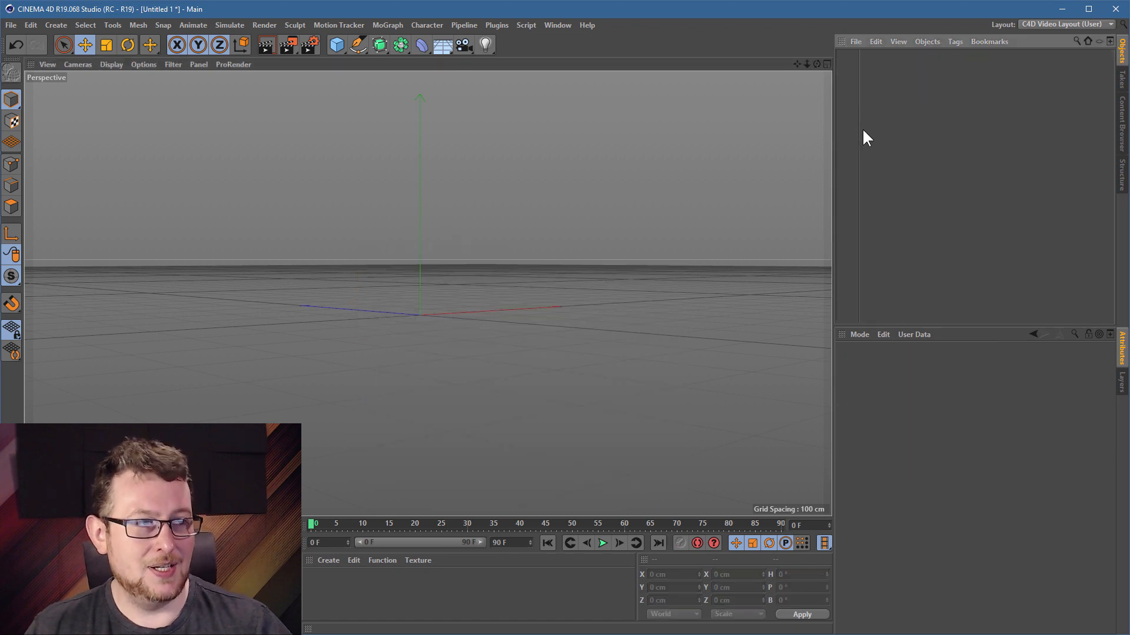
{"action": "left_click", "coordinate": [10, 26]}
{"action": "left_click", "coordinate": [22, 44]}
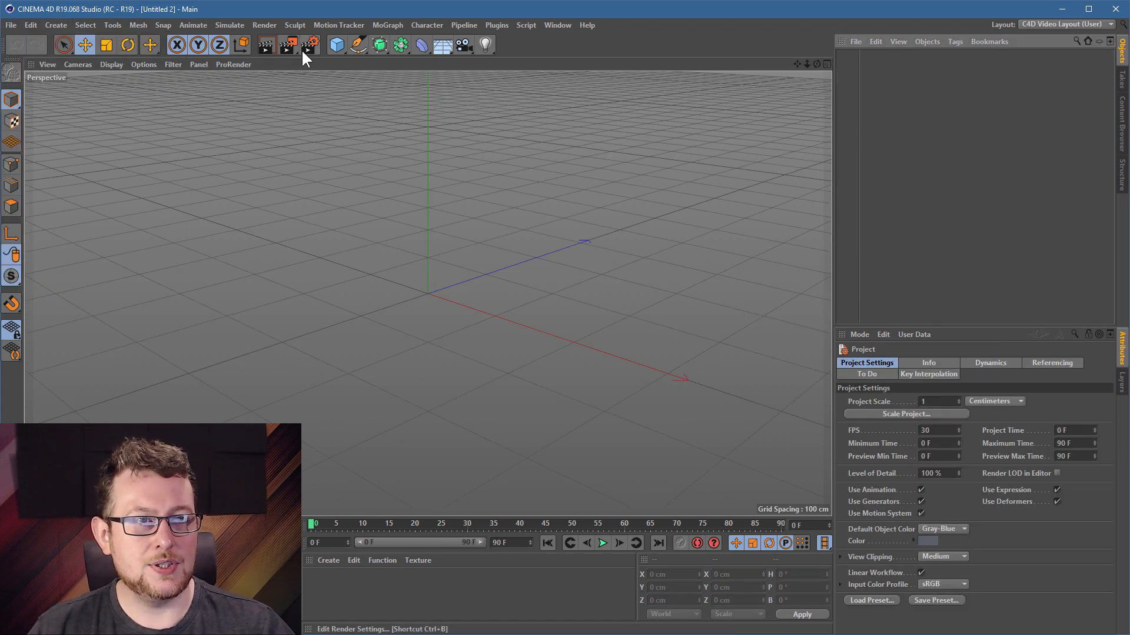
Add a default cube, convert it to an editable polygon object and switch to polygon mode
{"action": "left_click_drag", "start_coordinate": [337, 36], "coordinate": [439, 54]}
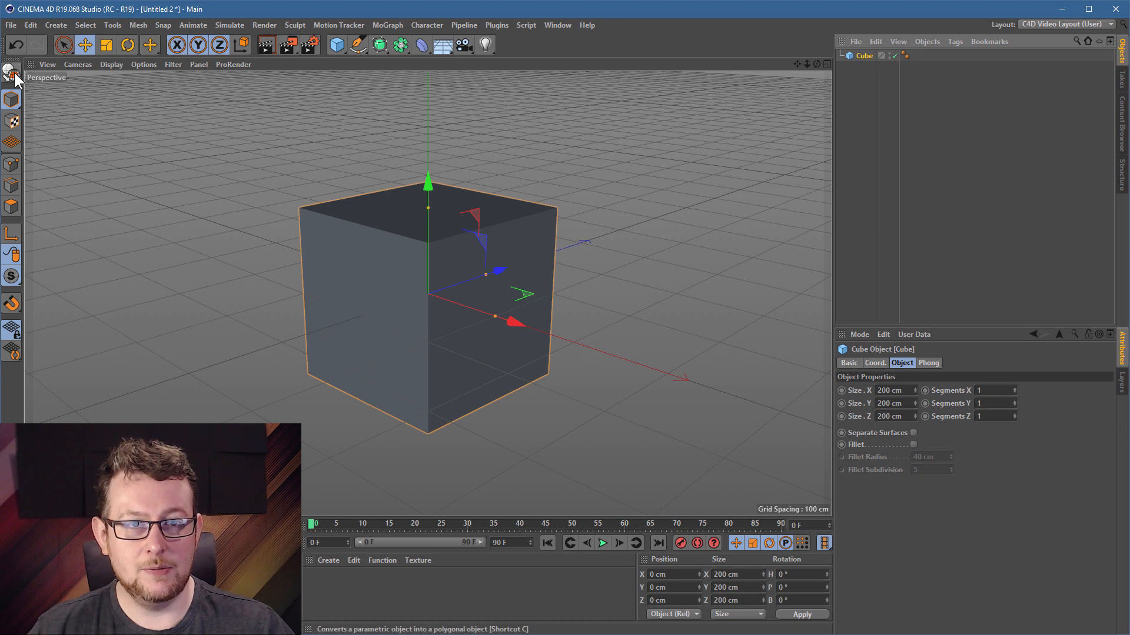
{"action": "left_click", "coordinate": [11, 73]}
{"action": "left_click", "coordinate": [11, 206]}
Extrude the cube's -Z side about 36 cm, its top twice for about 112 cm in total, and its +X side about 61 cm
{"action": "left_click", "coordinate": [394, 294]}
{"action": "key", "text": "d"}
{"action": "left_click_drag", "start_coordinate": [475, 405], "coordinate": [491, 308]}
{"action": "left_click", "coordinate": [456, 217]}
{"action": "left_click_drag", "start_coordinate": [430, 360], "coordinate": [450, 344]}
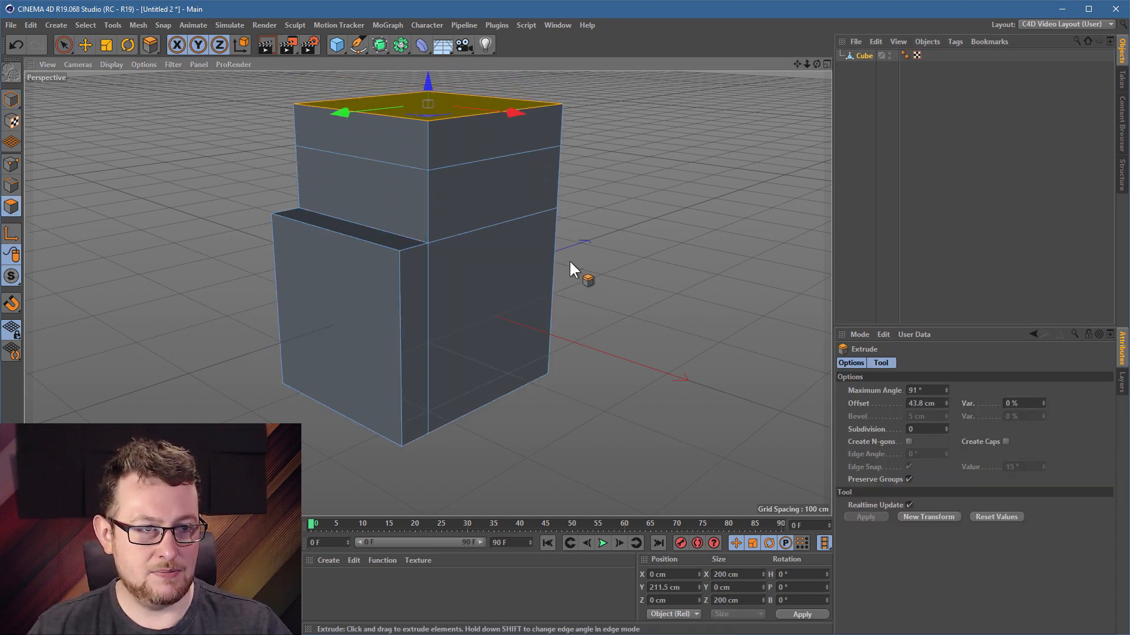
{"action": "left_click", "coordinate": [500, 306]}
{"action": "left_click_drag", "start_coordinate": [222, 333], "coordinate": [327, 330]}
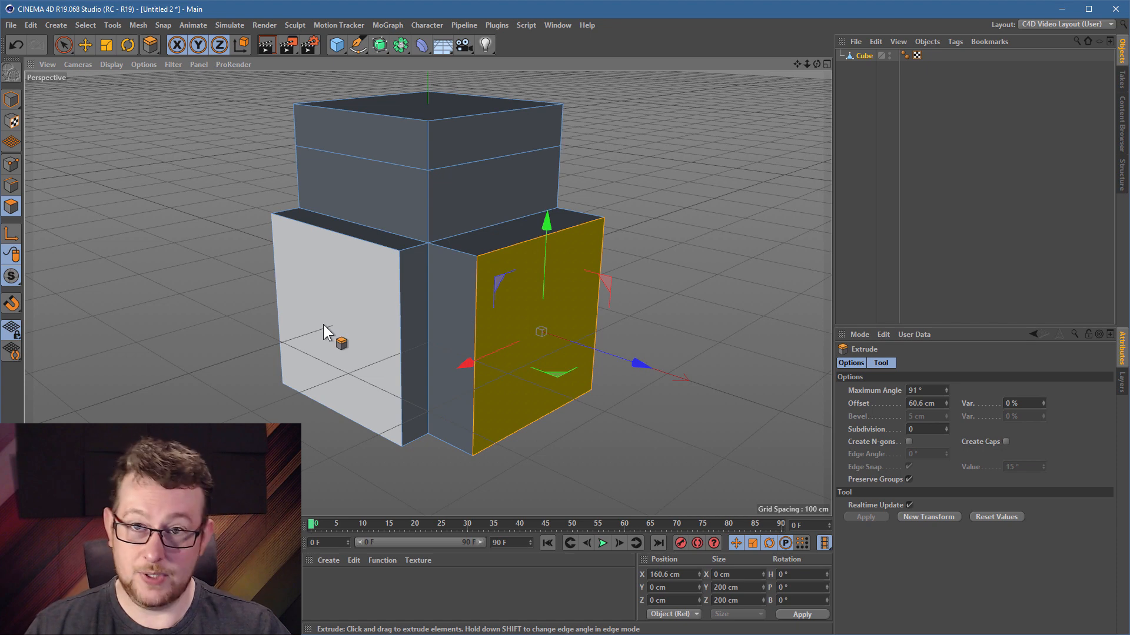
Add a Subdivision Surface with the Cube nested under it, and return to model mode with the Move tool and nothing selected
{"action": "left_click", "coordinate": [380, 44]}
{"action": "left_click", "coordinate": [449, 61]}
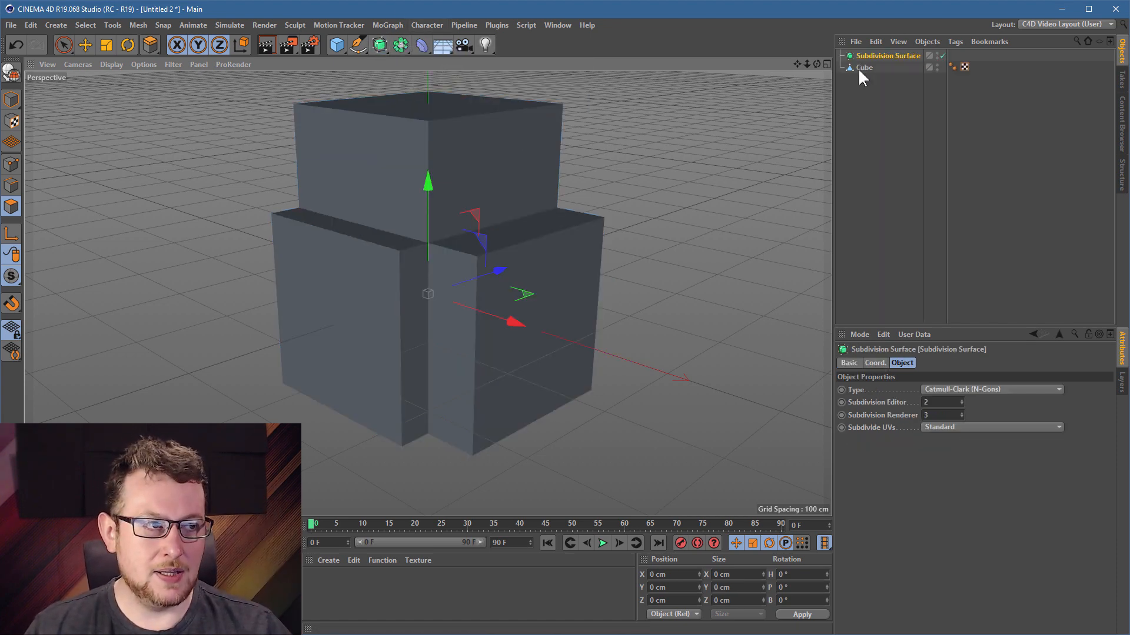
{"action": "left_click_drag", "start_coordinate": [860, 69], "coordinate": [888, 56]}
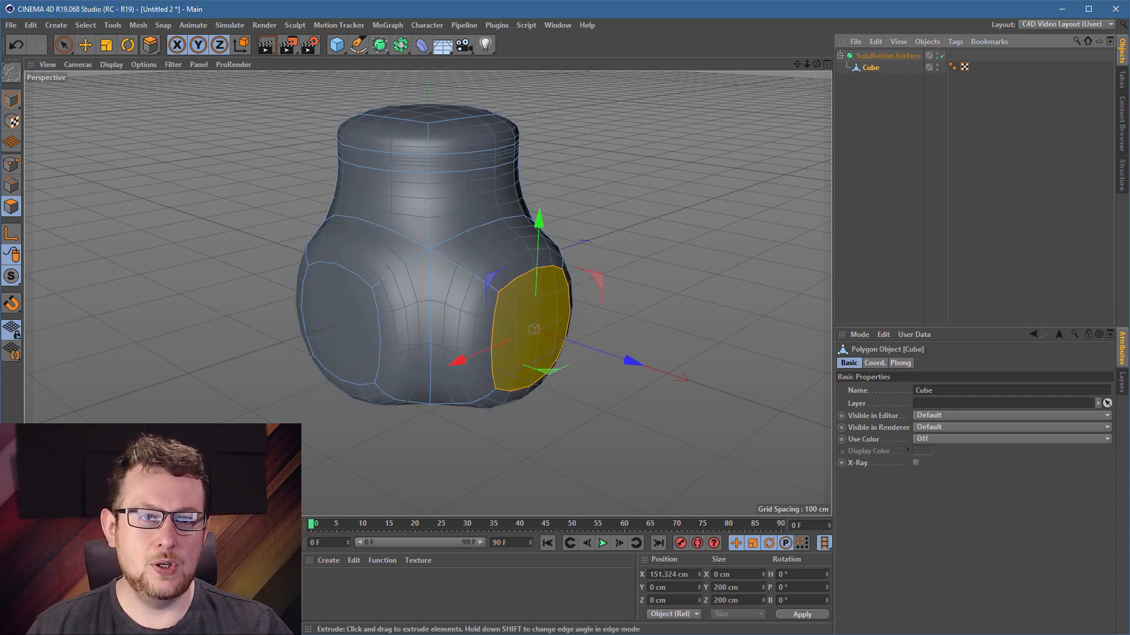
{"action": "left_click", "coordinate": [11, 98]}
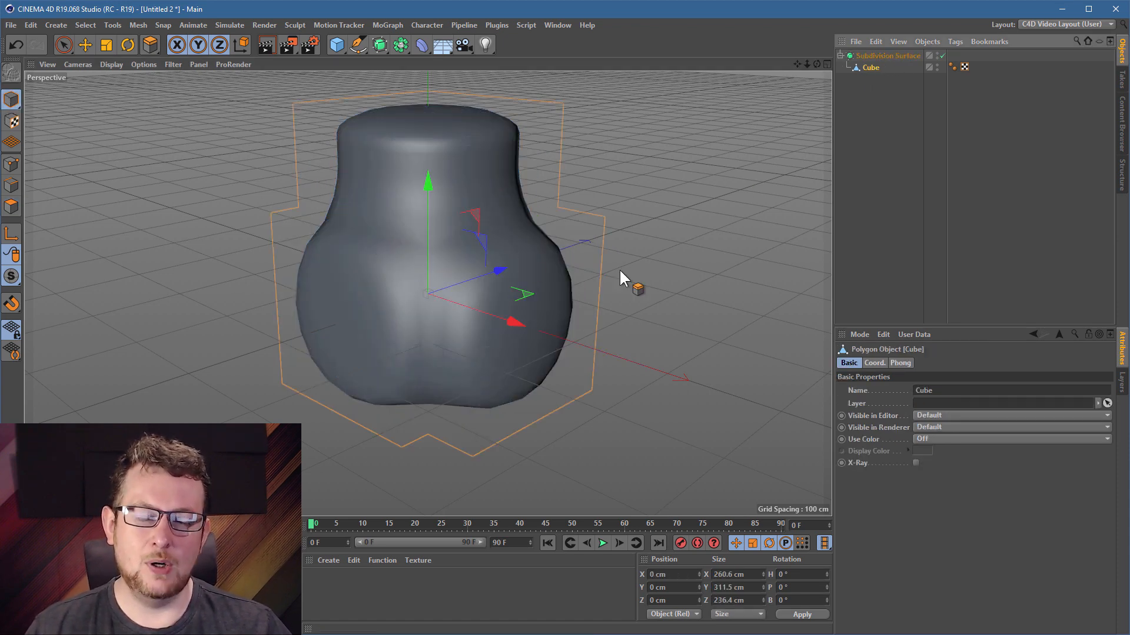
{"action": "left_click", "coordinate": [85, 46]}
{"action": "left_click", "coordinate": [600, 165]}
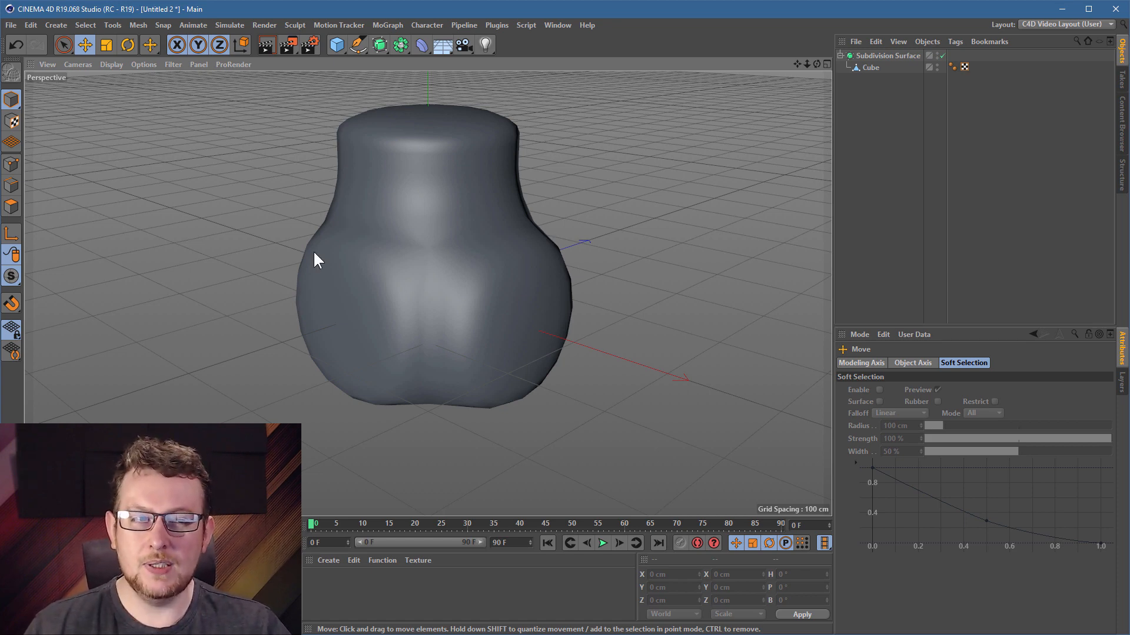
Select the Subdivision Surface and the Cube inside it in the viewport, and move the Cube to about X -2, Y -12, Z -8 cm
{"action": "left_click", "coordinate": [435, 201]}
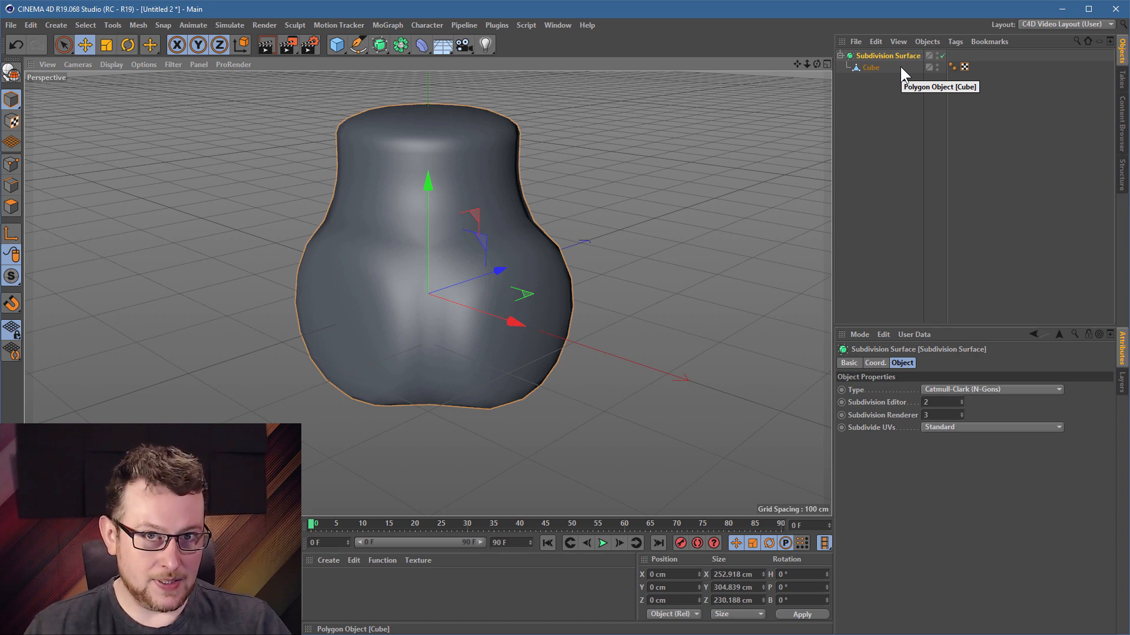
{"action": "left_click", "coordinate": [613, 85]}
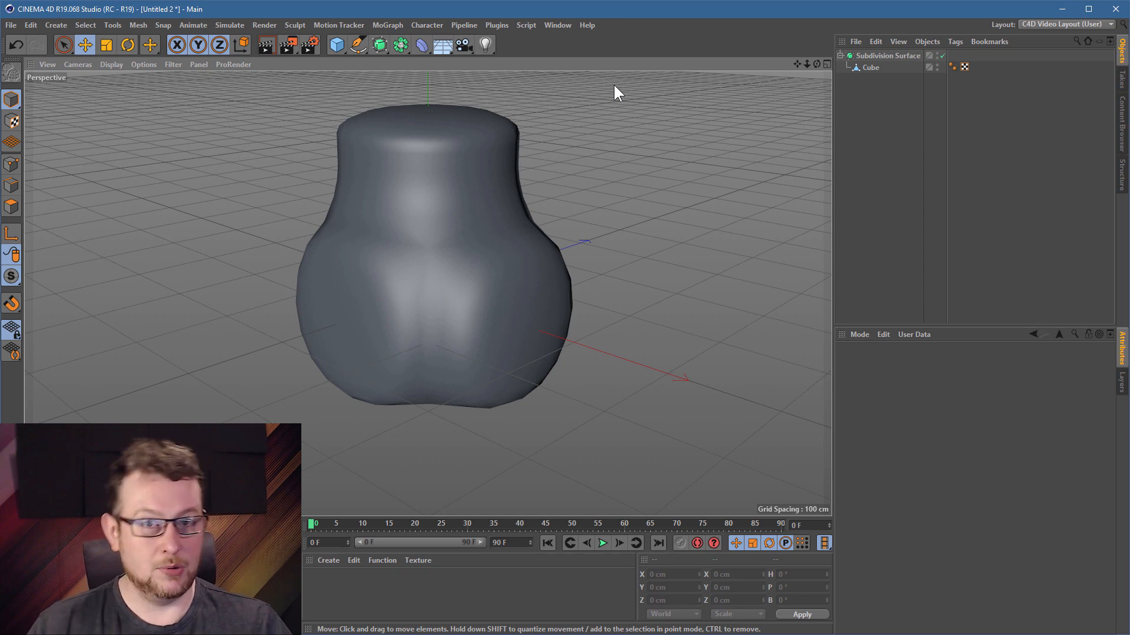
{"action": "left_click", "coordinate": [444, 210]}
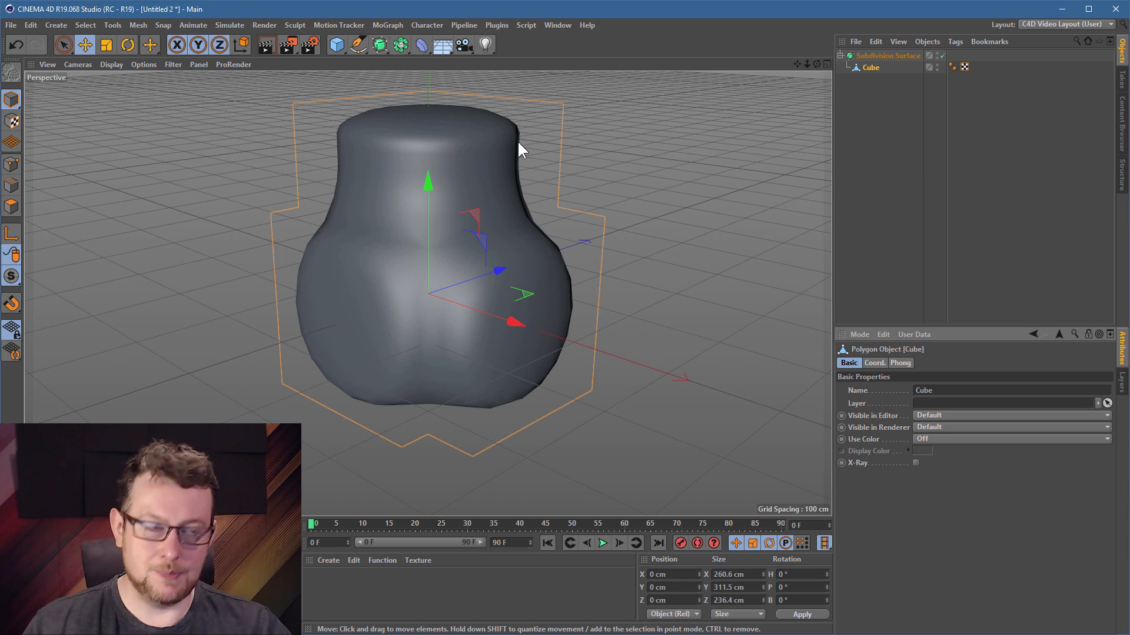
{"action": "left_click_drag", "start_coordinate": [173, 186], "coordinate": [167, 198]}
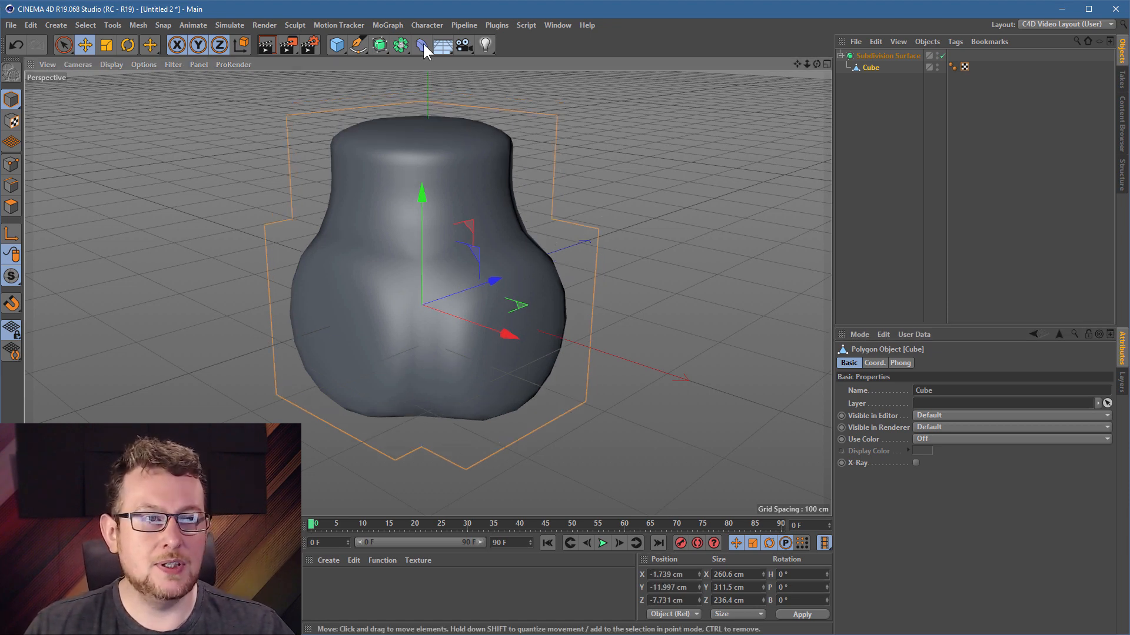
Add seven default cameras to the scene
{"action": "left_click", "coordinate": [462, 45]}
{"action": "left_click", "coordinate": [462, 45]}
{"action": "left_click", "coordinate": [462, 45]}
{"action": "left_click", "coordinate": [462, 45]}
{"action": "left_click", "coordinate": [462, 45]}
{"action": "left_click", "coordinate": [462, 44]}
{"action": "left_click", "coordinate": [462, 45]}
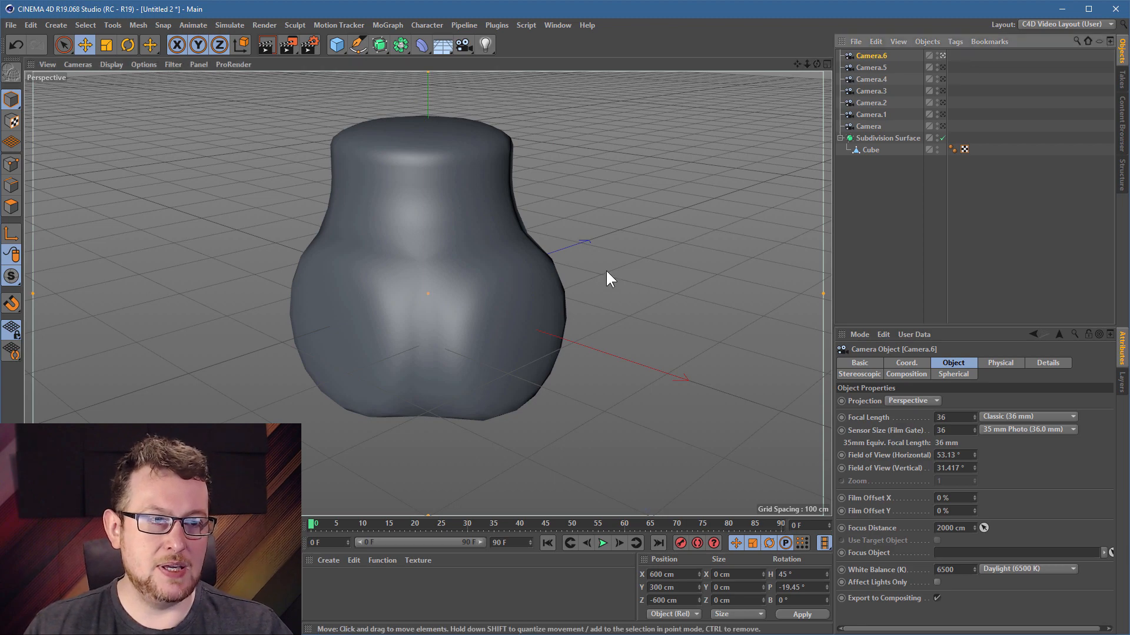
Orbit the view through Camera.6, Camera.5 and Camera.4 in turn, giving each camera a different angle on the model
{"action": "left_click_drag", "start_coordinate": [607, 272], "coordinate": [411, 235], "text": "alt"}
{"action": "left_click", "coordinate": [942, 66]}
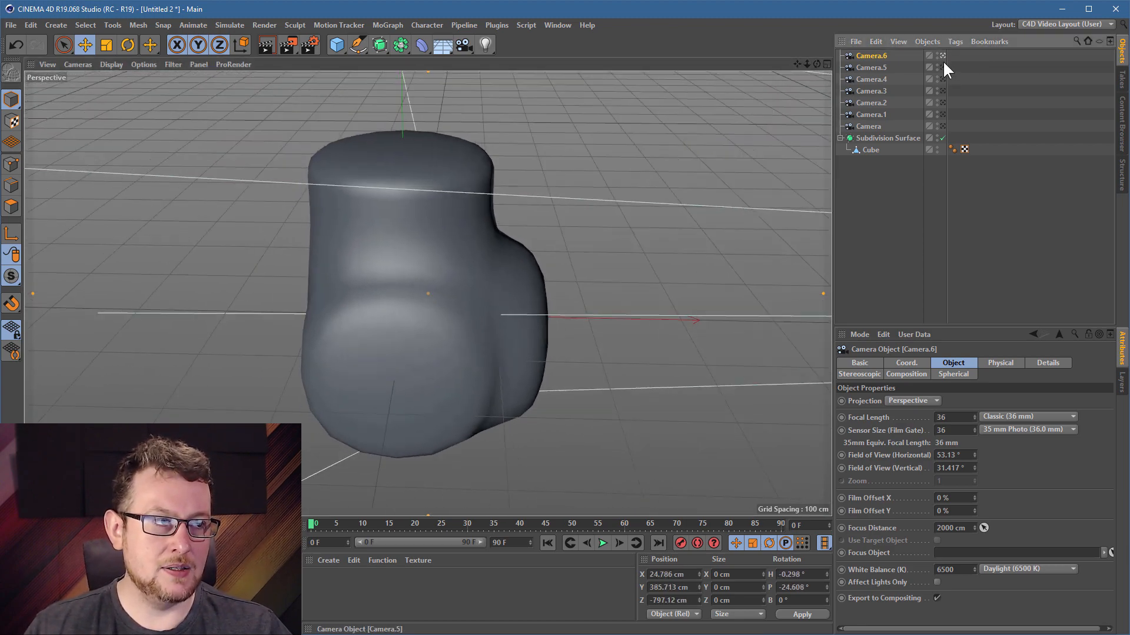
{"action": "left_click_drag", "start_coordinate": [515, 186], "coordinate": [409, 200], "text": "alt"}
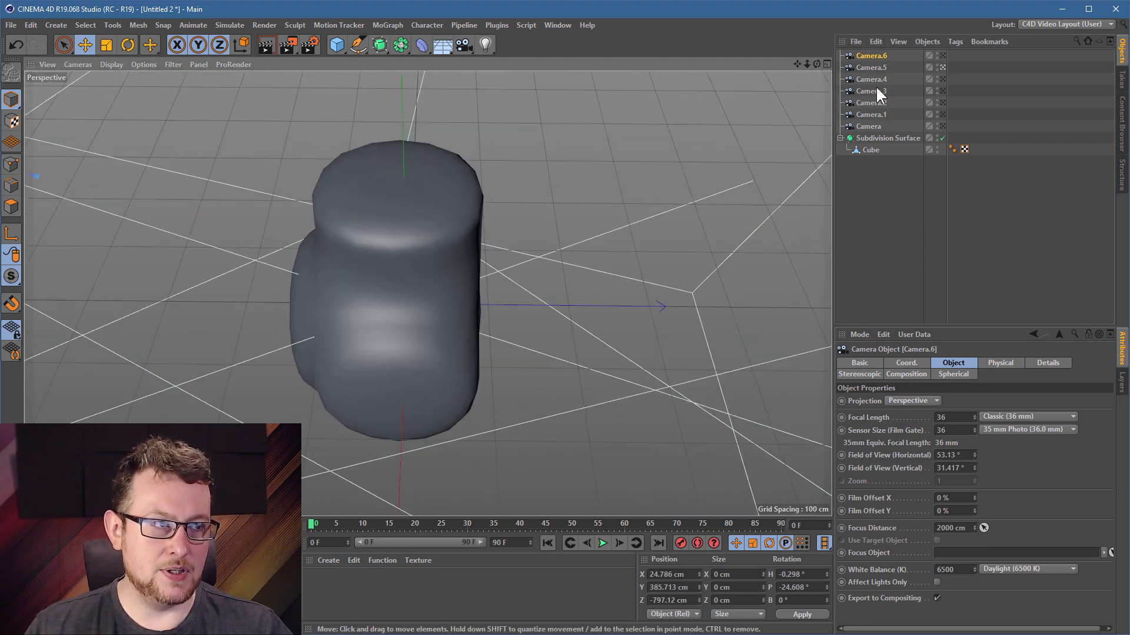
{"action": "left_click", "coordinate": [942, 78]}
{"action": "left_click_drag", "start_coordinate": [534, 254], "coordinate": [529, 212], "text": "alt"}
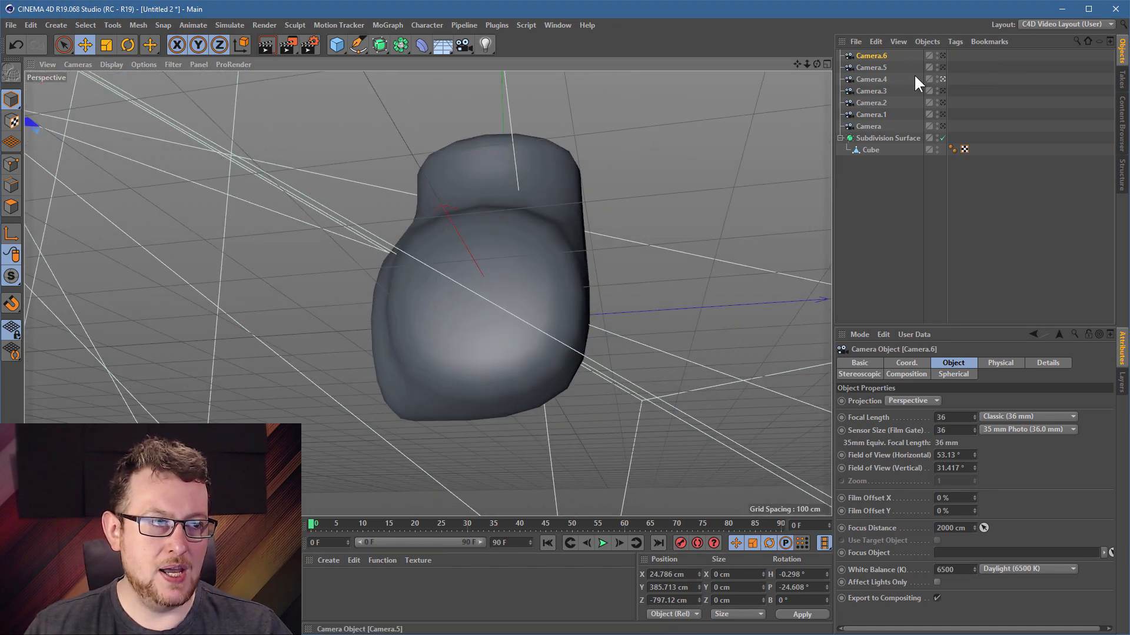
Delete the cameras Camera.2, Camera.1 and Camera
{"action": "left_click", "coordinate": [877, 103]}
{"action": "left_click", "coordinate": [871, 125], "text": "shift"}
{"action": "key", "text": "Delete"}
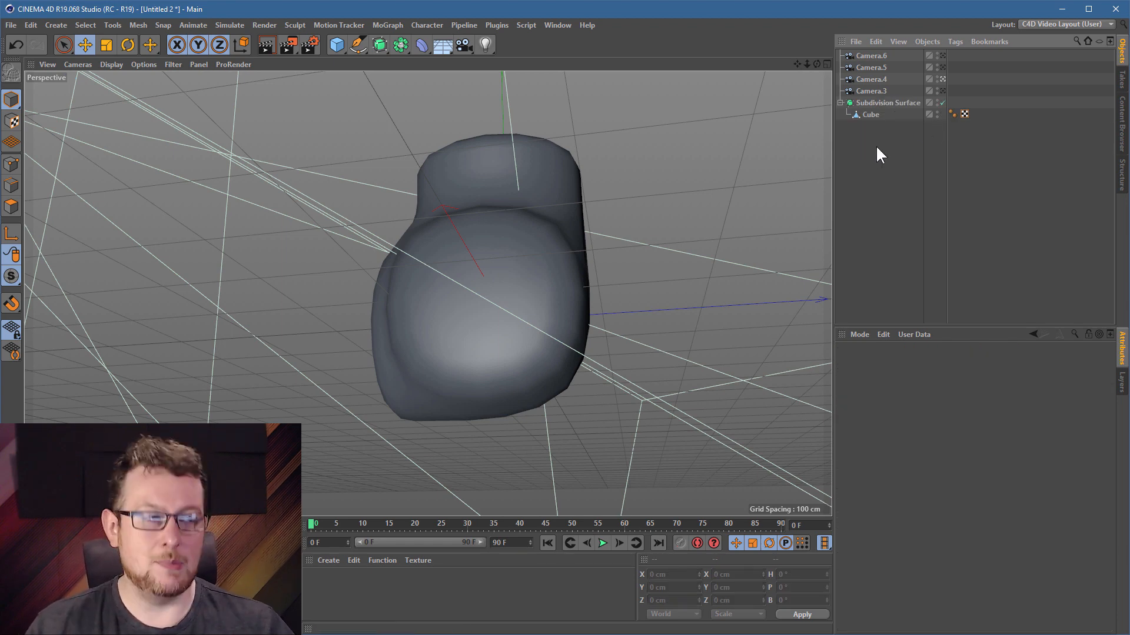
Select Camera.6 and Camera.5 in the object list, and switch the view between the cameras, finishing on Camera.4
{"action": "left_click", "coordinate": [874, 56]}
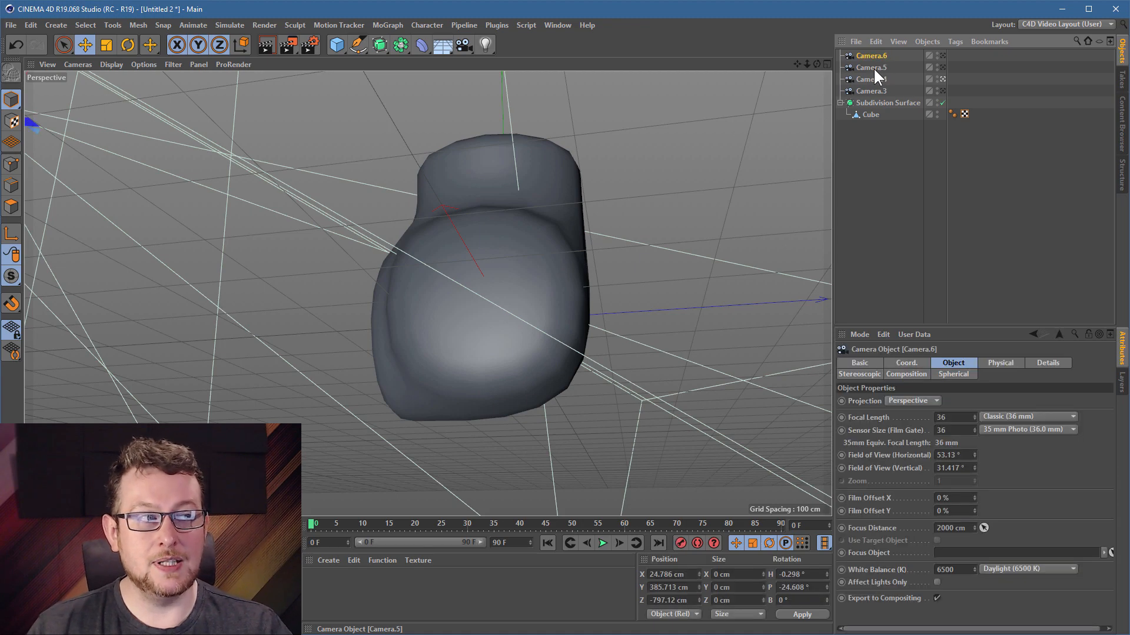
{"action": "left_click", "coordinate": [874, 67]}
{"action": "left_click", "coordinate": [941, 63]}
{"action": "left_click", "coordinate": [941, 57]}
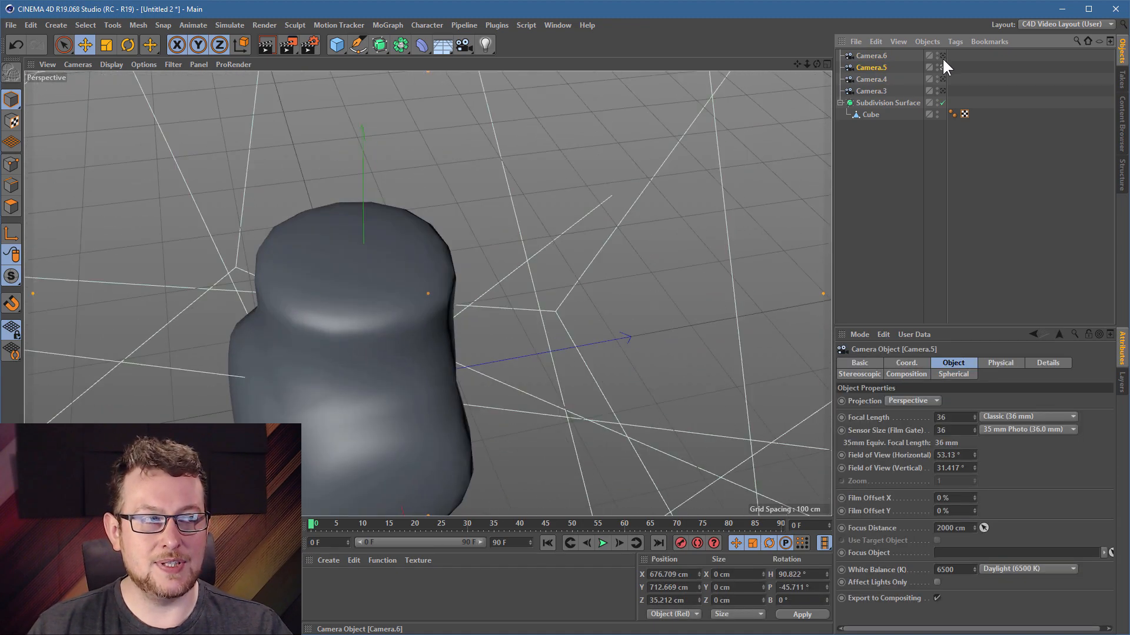
{"action": "left_click", "coordinate": [942, 80]}
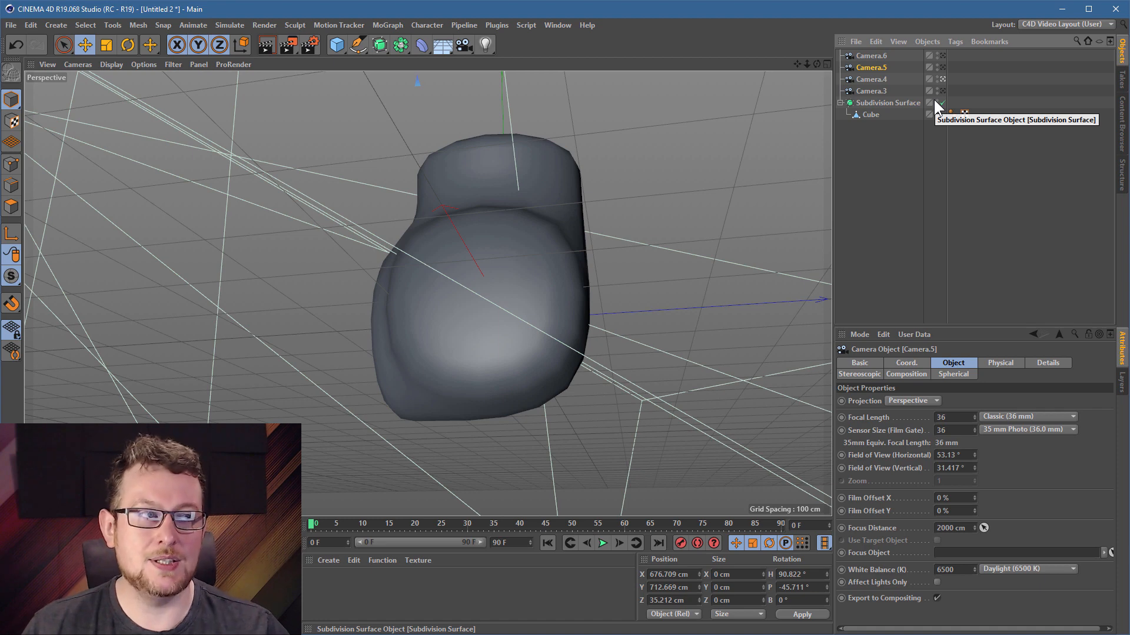
{"action": "left_click", "coordinate": [89, 66]}
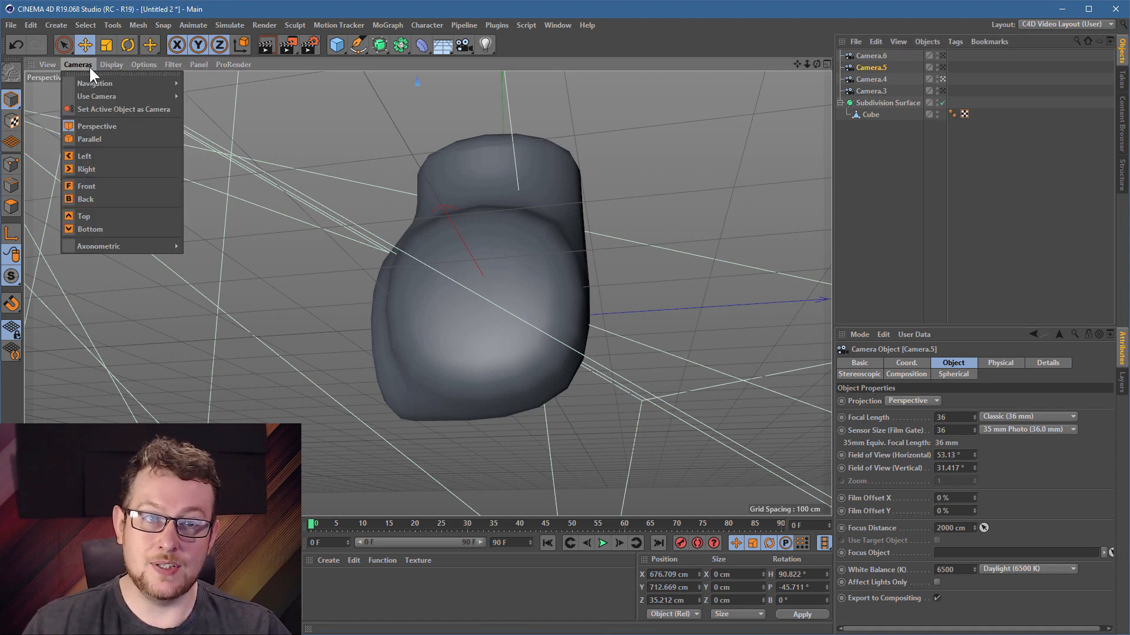
{"action": "mouse_move", "coordinate": [89, 94]}
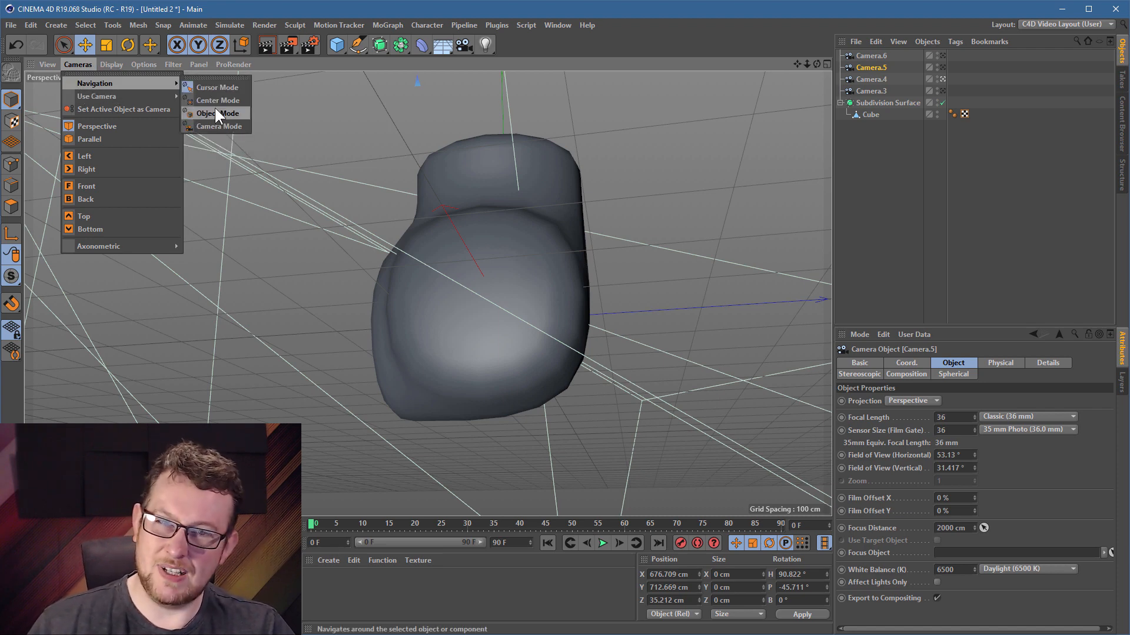
{"action": "left_click", "coordinate": [958, 38]}
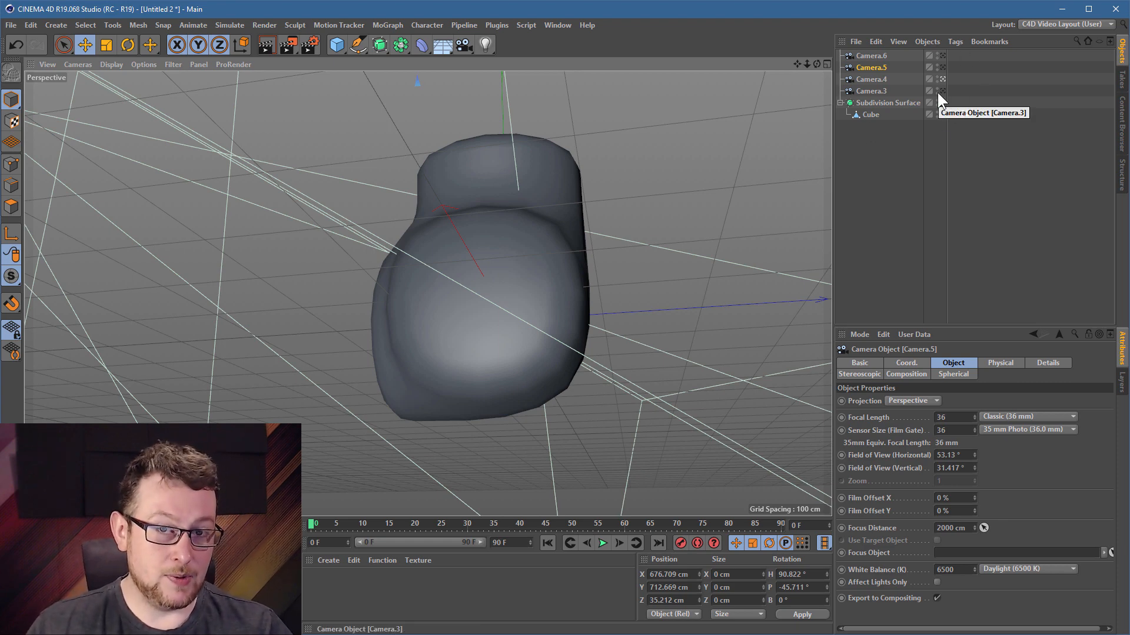
Enable the Camera name display in the HUD settings of the perspective viewport
{"action": "left_click", "coordinate": [677, 158]}
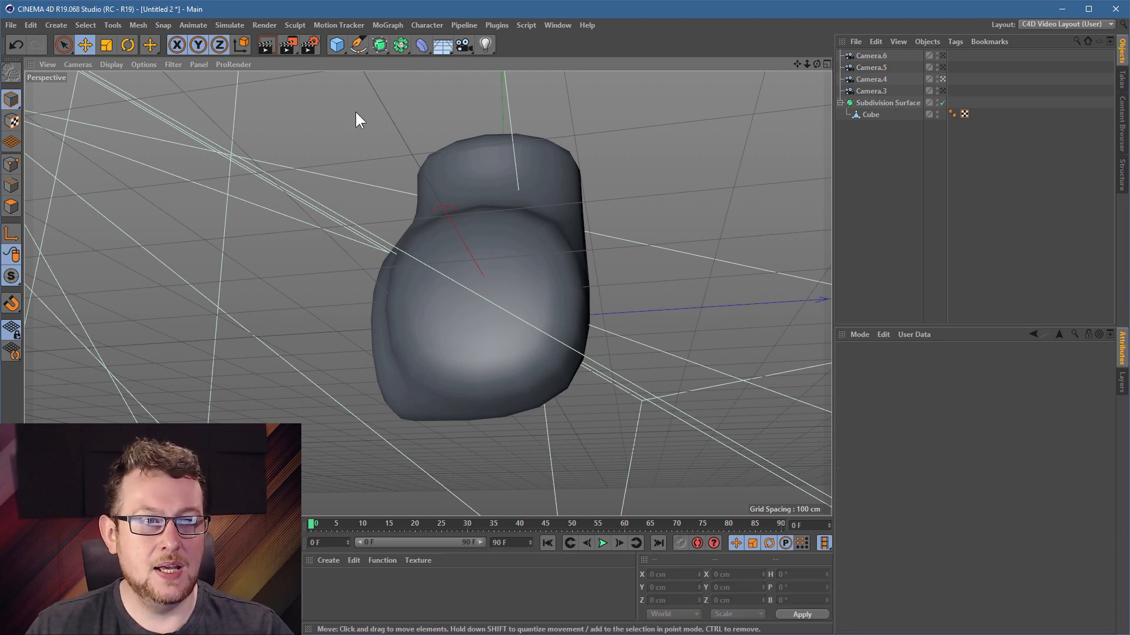
{"action": "left_click", "coordinate": [140, 64]}
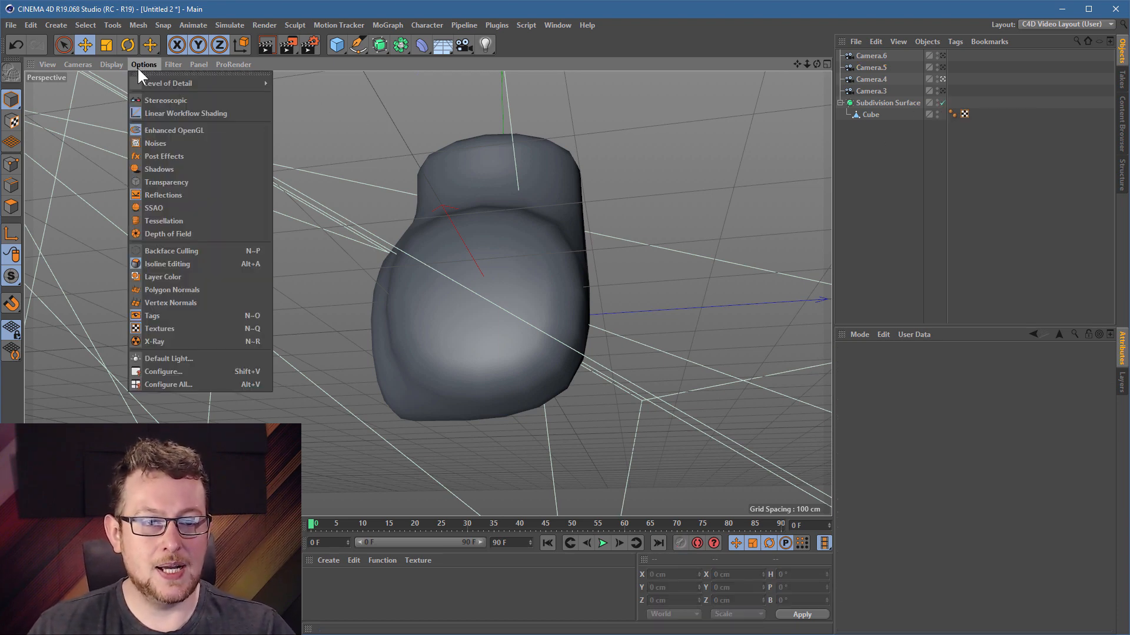
{"action": "left_click", "coordinate": [201, 372]}
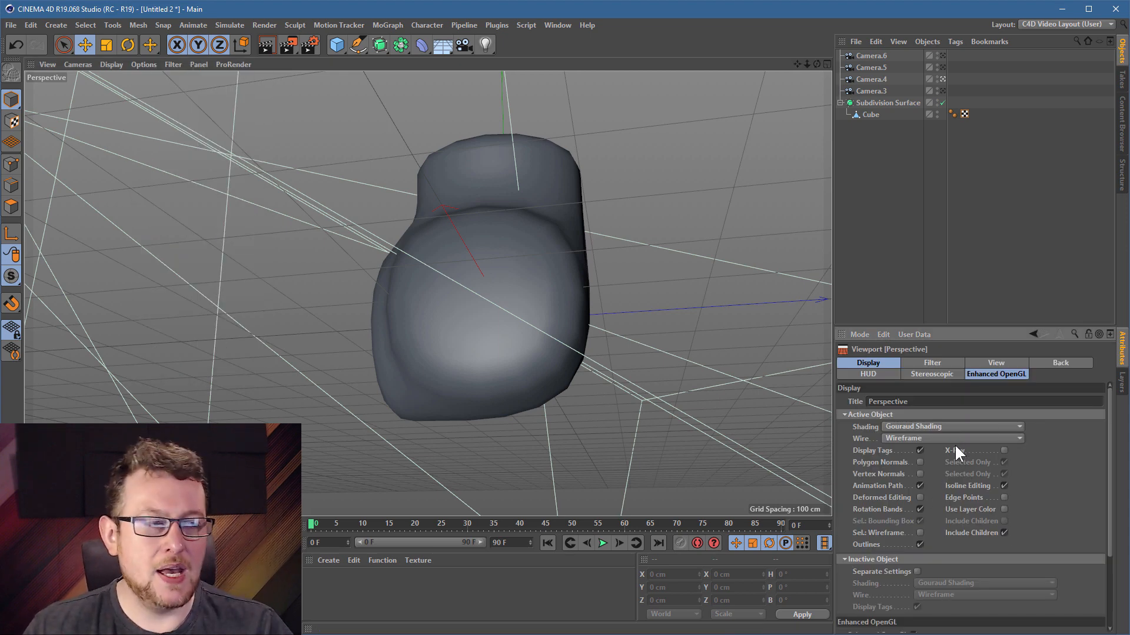
{"action": "left_click", "coordinate": [868, 374]}
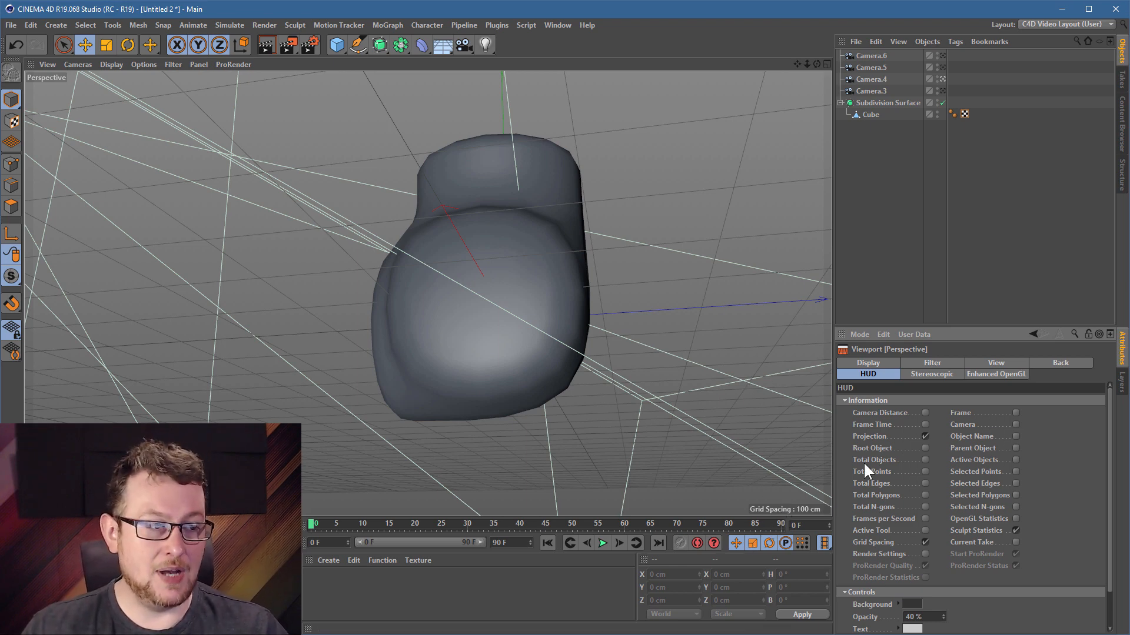
{"action": "left_click", "coordinate": [1016, 424]}
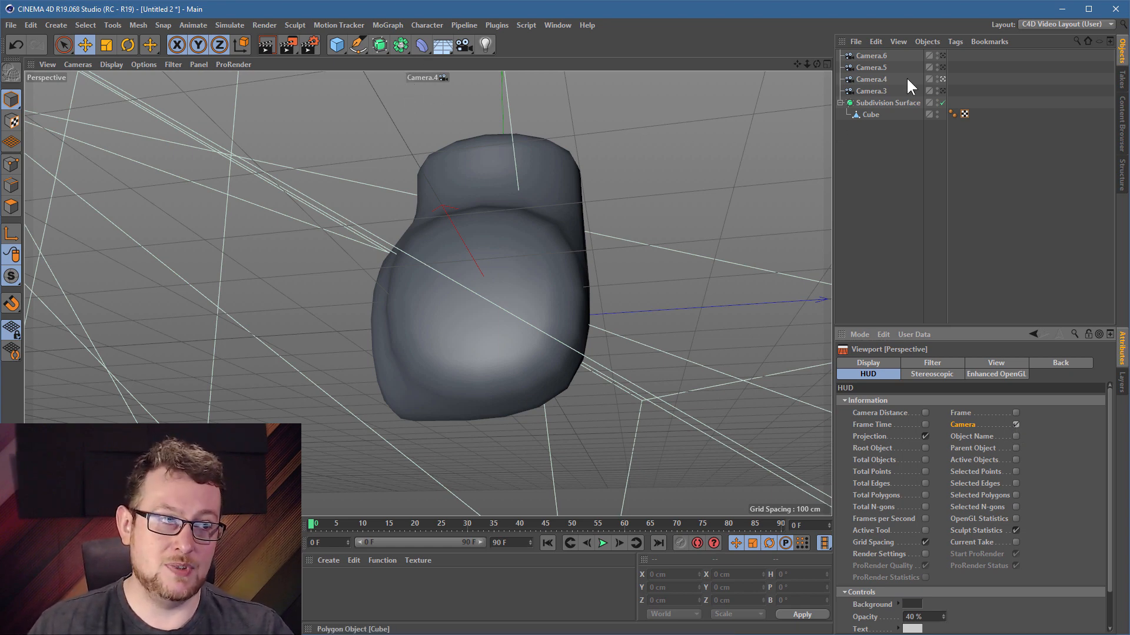
Look through Camera.6 and Camera.5, and check the list of cameras offered by the camera name in the viewport
{"action": "left_click", "coordinate": [943, 53]}
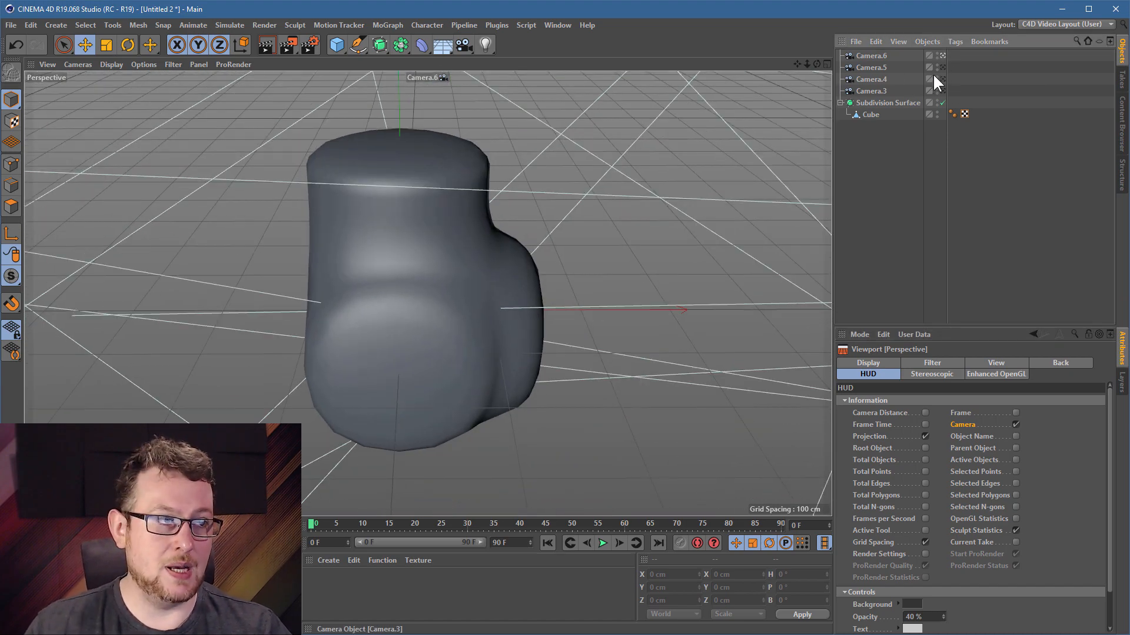
{"action": "left_click", "coordinate": [943, 67]}
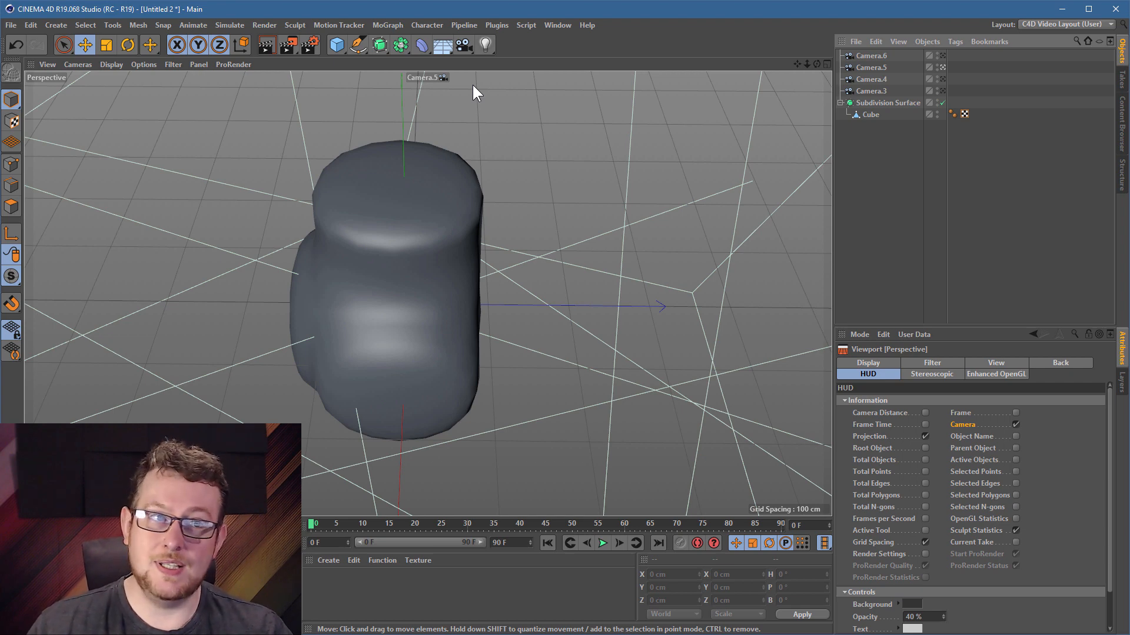
{"action": "left_click", "coordinate": [427, 78]}
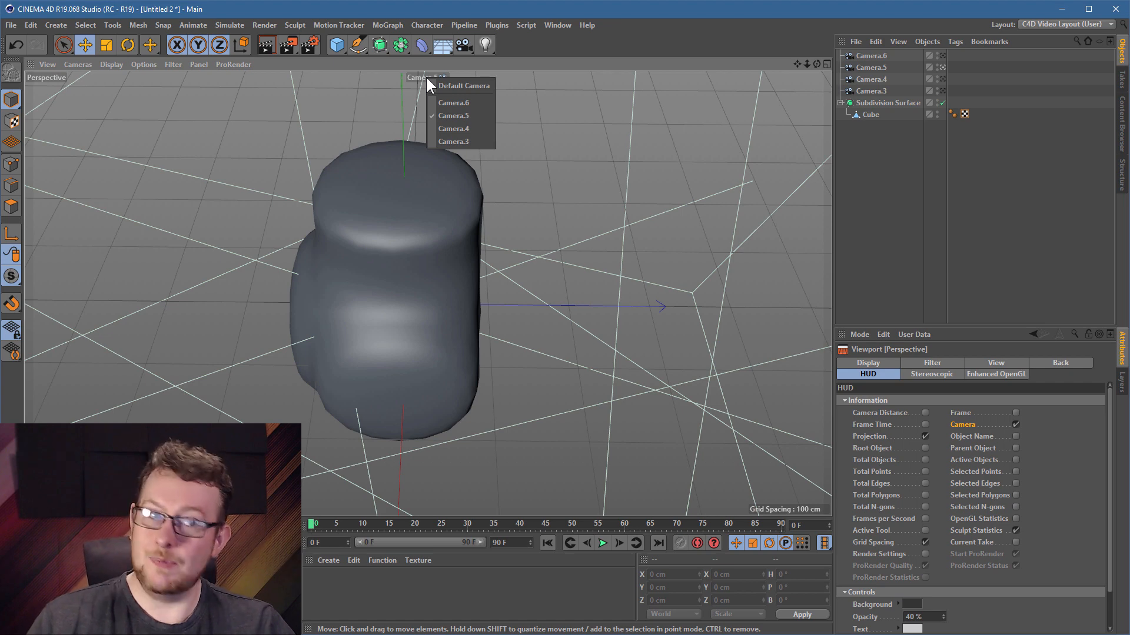
{"action": "left_click", "coordinate": [193, 107]}
Switch the view to Camera.6 using the camera name shown in the viewport HUD
{"action": "left_click", "coordinate": [101, 61]}
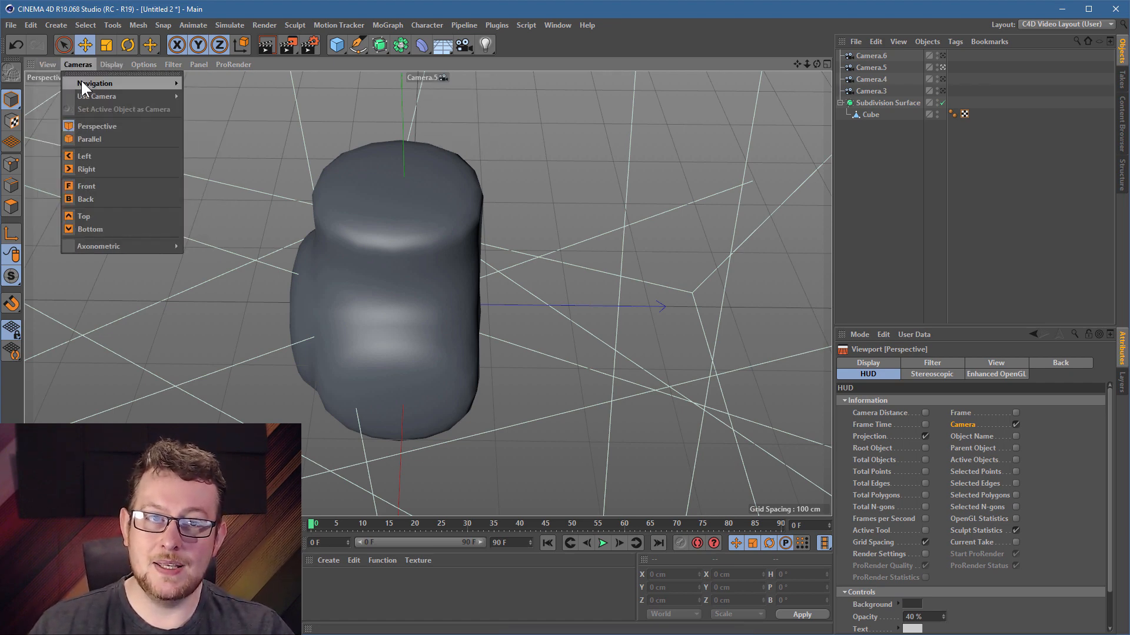
{"action": "mouse_move", "coordinate": [84, 94]}
{"action": "left_click", "coordinate": [519, 132]}
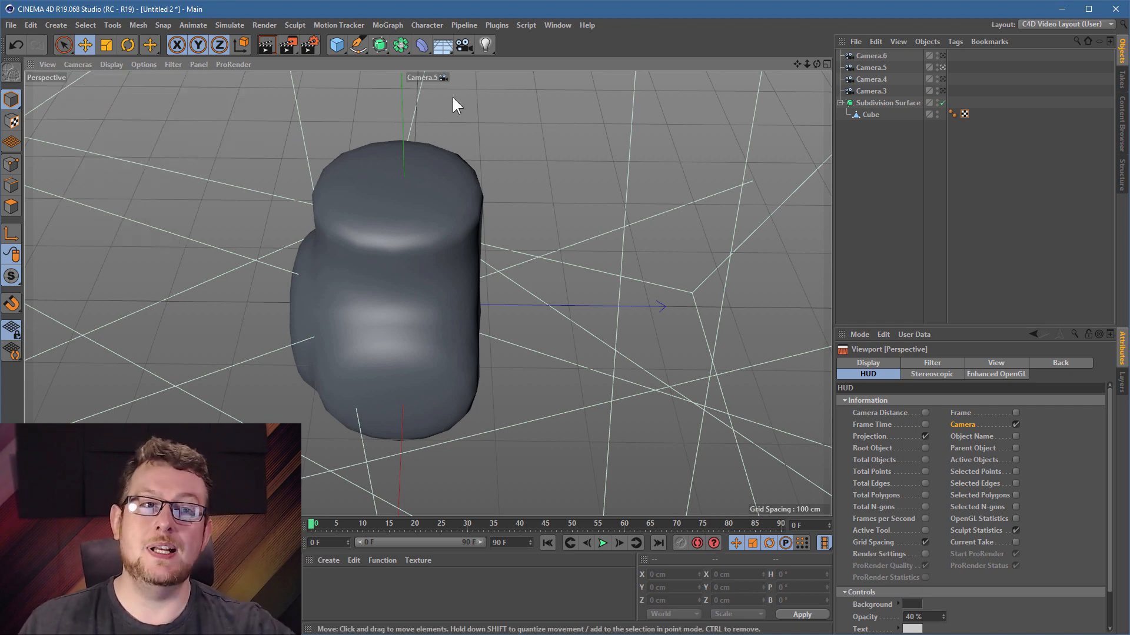
{"action": "left_click", "coordinate": [426, 77]}
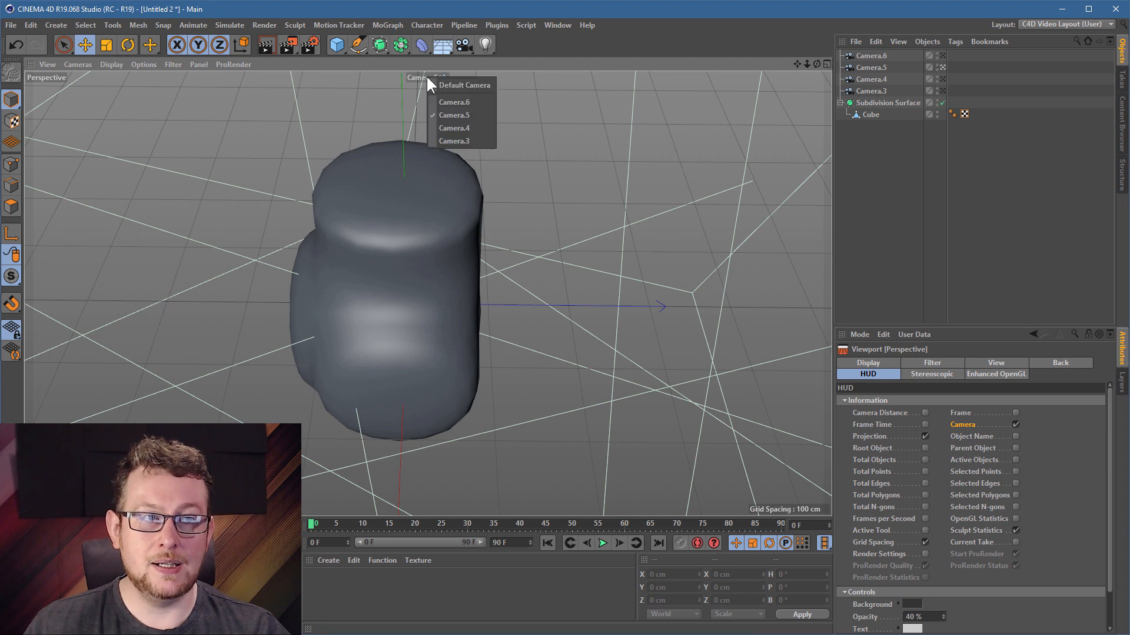
{"action": "left_click", "coordinate": [482, 101]}
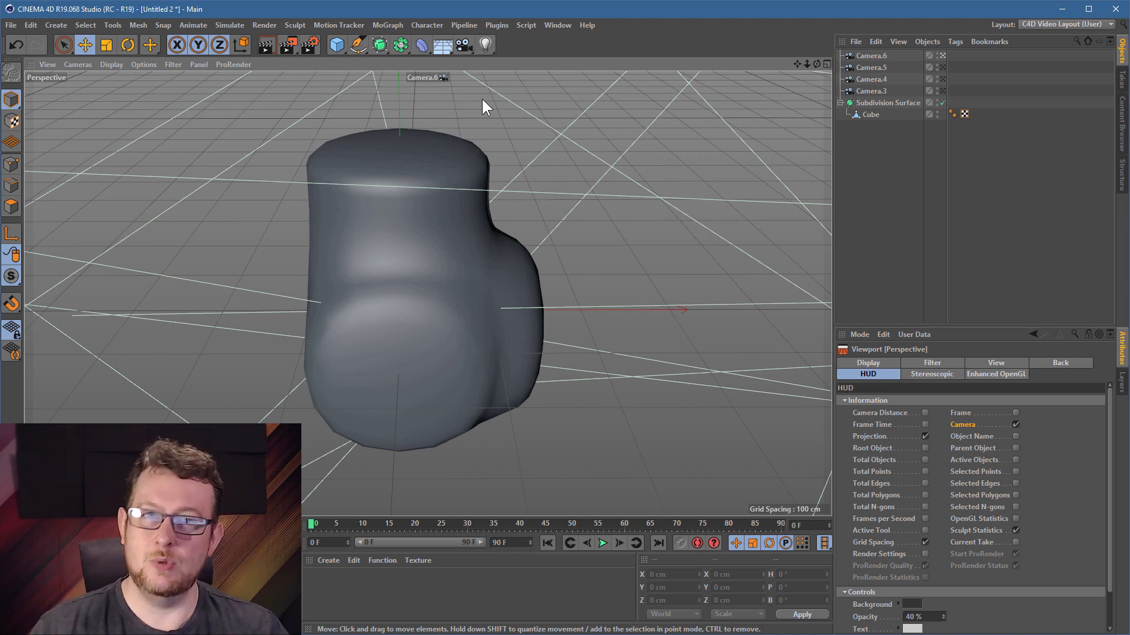
Start a new project and add a cube, flattened to about 81 cm high and positioned at about Y 101 cm
{"action": "left_click", "coordinate": [11, 25]}
{"action": "left_click", "coordinate": [26, 45]}
{"action": "left_click", "coordinate": [337, 47]}
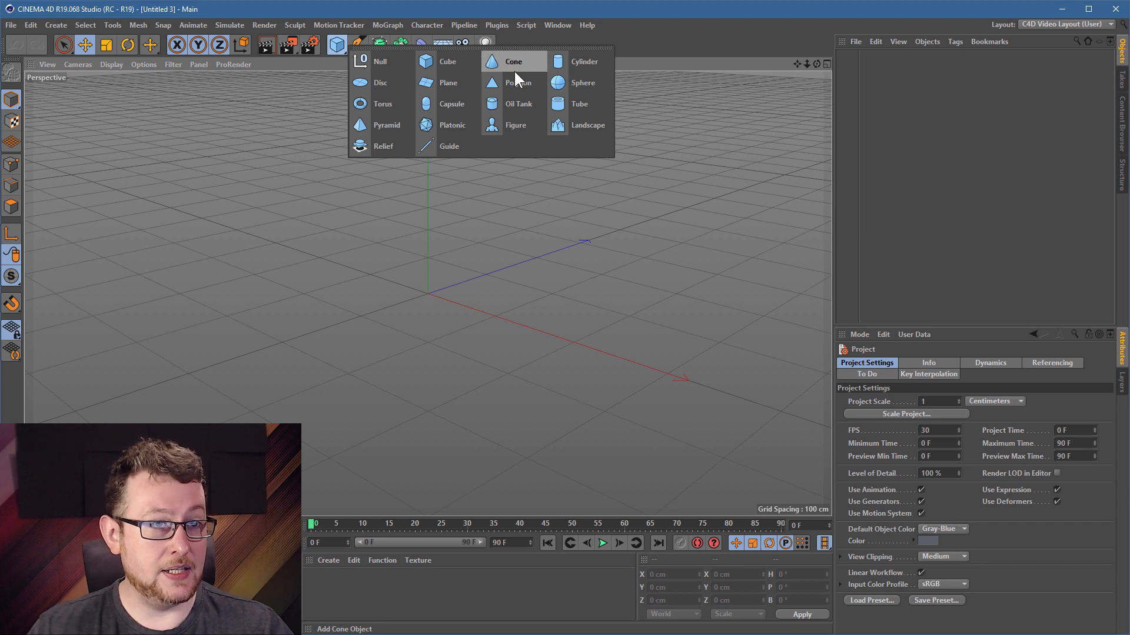
{"action": "left_click", "coordinate": [445, 62]}
{"action": "mouse_move", "coordinate": [432, 184]}
{"action": "left_mouse_down"}
{"action": "mouse_move", "coordinate": [422, 110]}
{"action": "mouse_move", "coordinate": [427, 170]}
{"action": "left_mouse_up"}
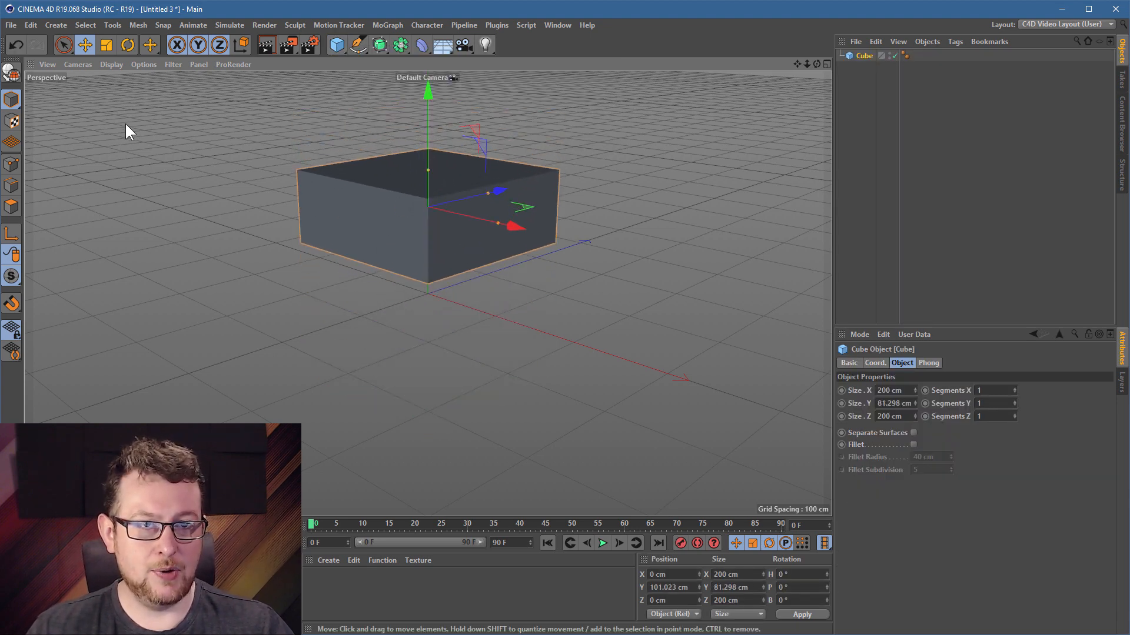
Make the cube editable and delete its front polygon at Z -100 cm to open the box
{"action": "left_click", "coordinate": [11, 72]}
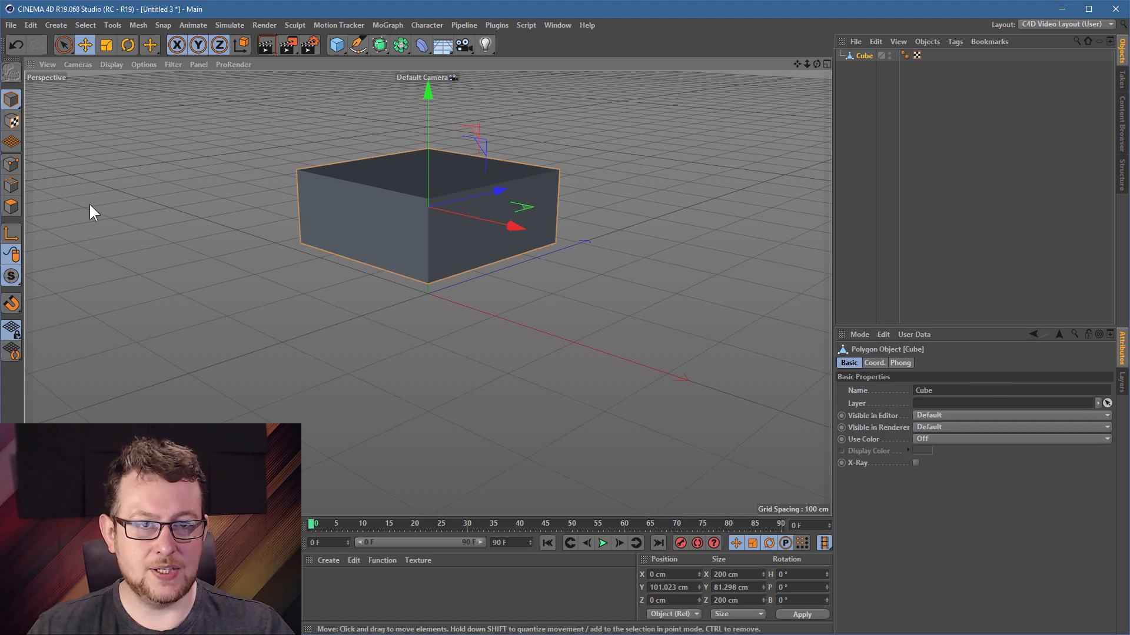
{"action": "left_click", "coordinate": [13, 206]}
{"action": "left_click", "coordinate": [373, 221]}
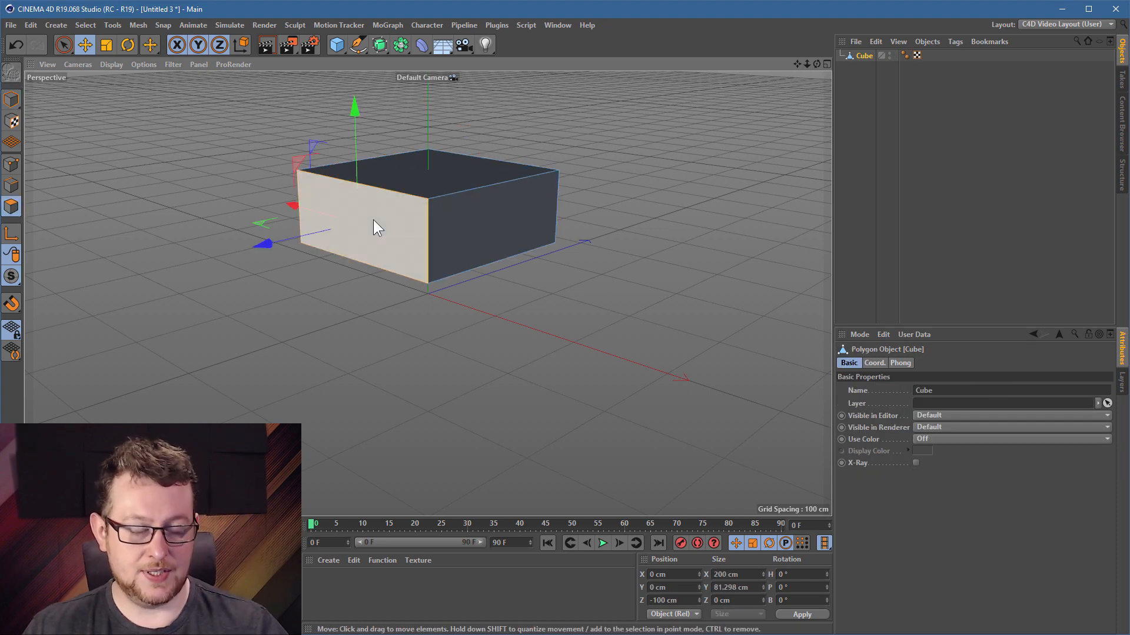
{"action": "key", "text": "Delete"}
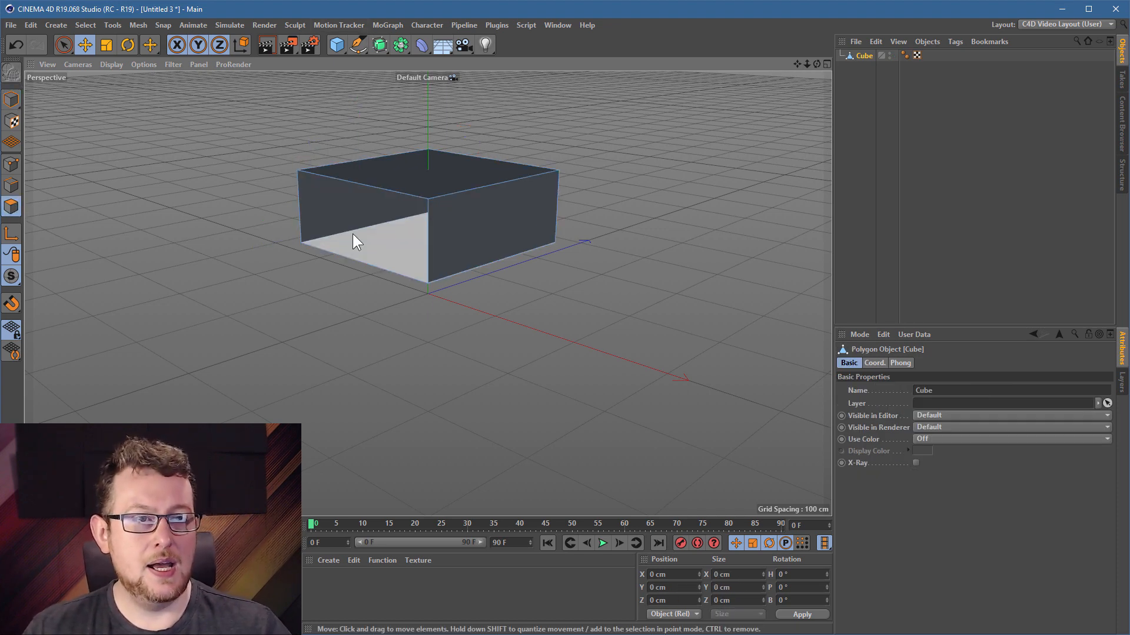
Add a Figure object, scale it down to fit inside the open box, and move it toward the back of the box
{"action": "right_click_drag", "start_coordinate": [361, 224], "coordinate": [426, 213], "text": "alt"}
{"action": "middle_click_drag", "start_coordinate": [399, 186], "coordinate": [372, 265], "text": "alt"}
{"action": "left_click_drag", "start_coordinate": [372, 265], "coordinate": [413, 253], "text": "alt"}
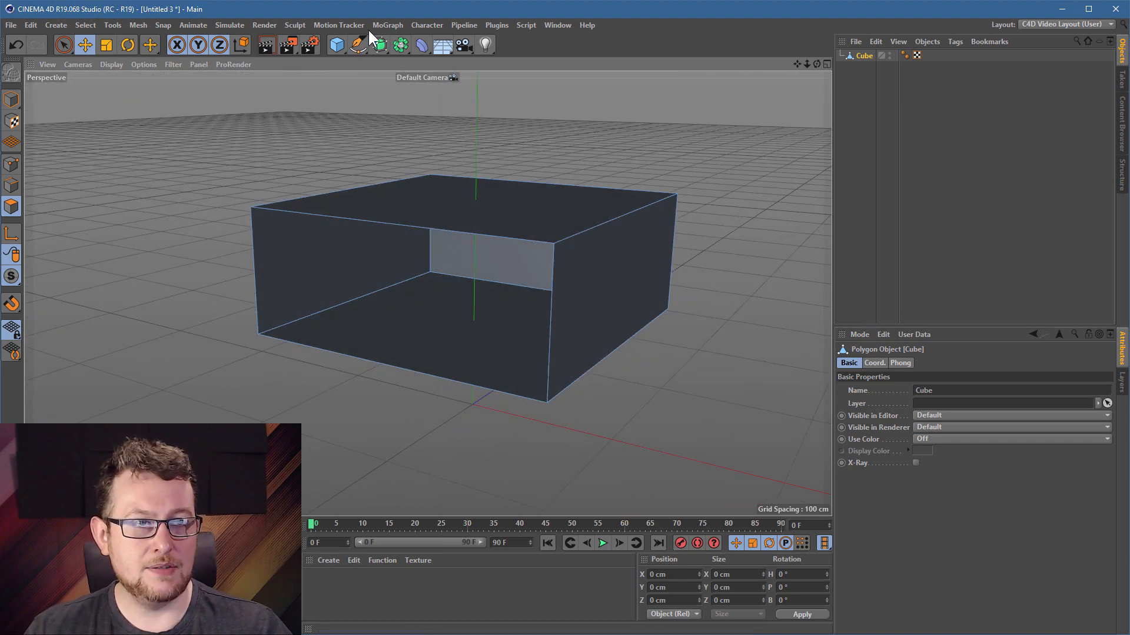
{"action": "left_click", "coordinate": [340, 44]}
{"action": "left_click", "coordinate": [521, 126]}
{"action": "key", "text": "t"}
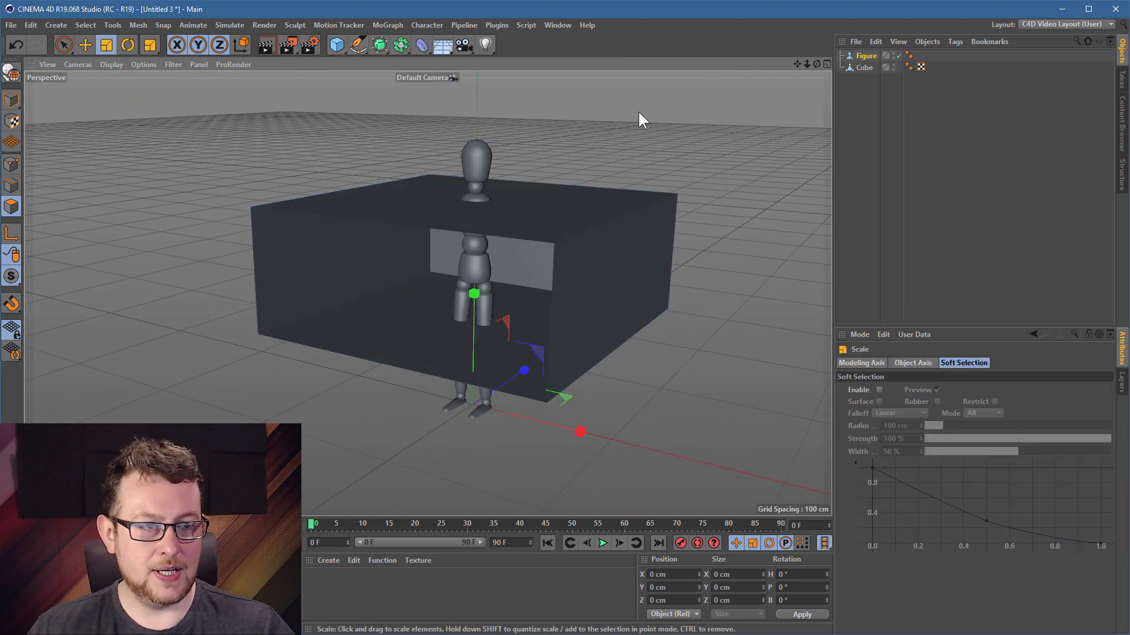
{"action": "left_click_drag", "start_coordinate": [639, 112], "coordinate": [469, 214]}
{"action": "key", "text": "e"}
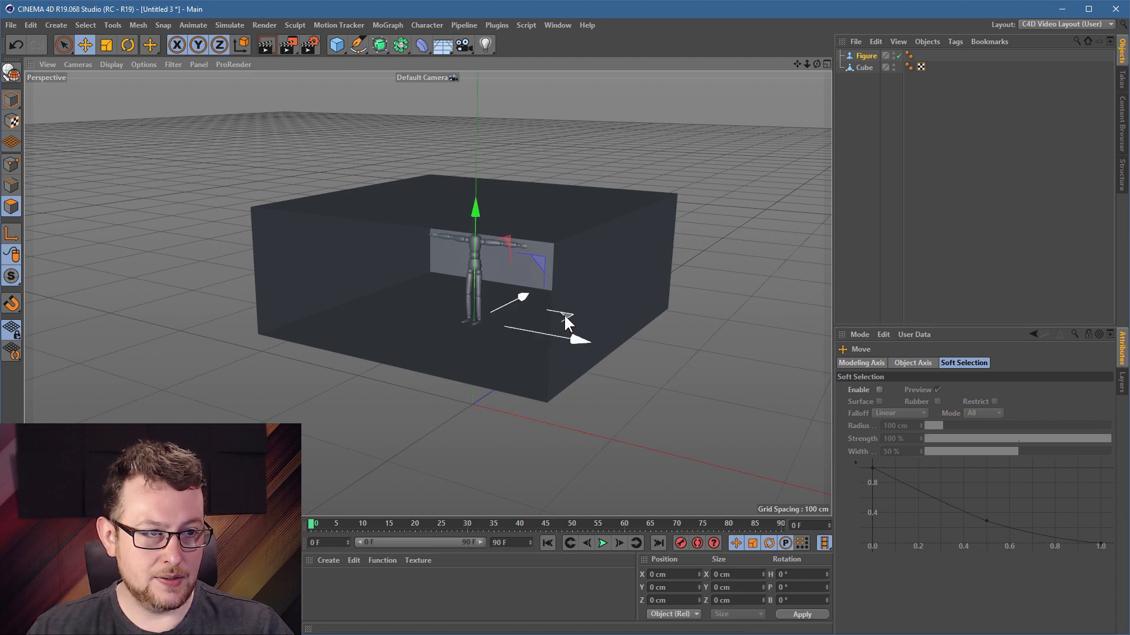
{"action": "left_click_drag", "start_coordinate": [564, 313], "coordinate": [537, 278]}
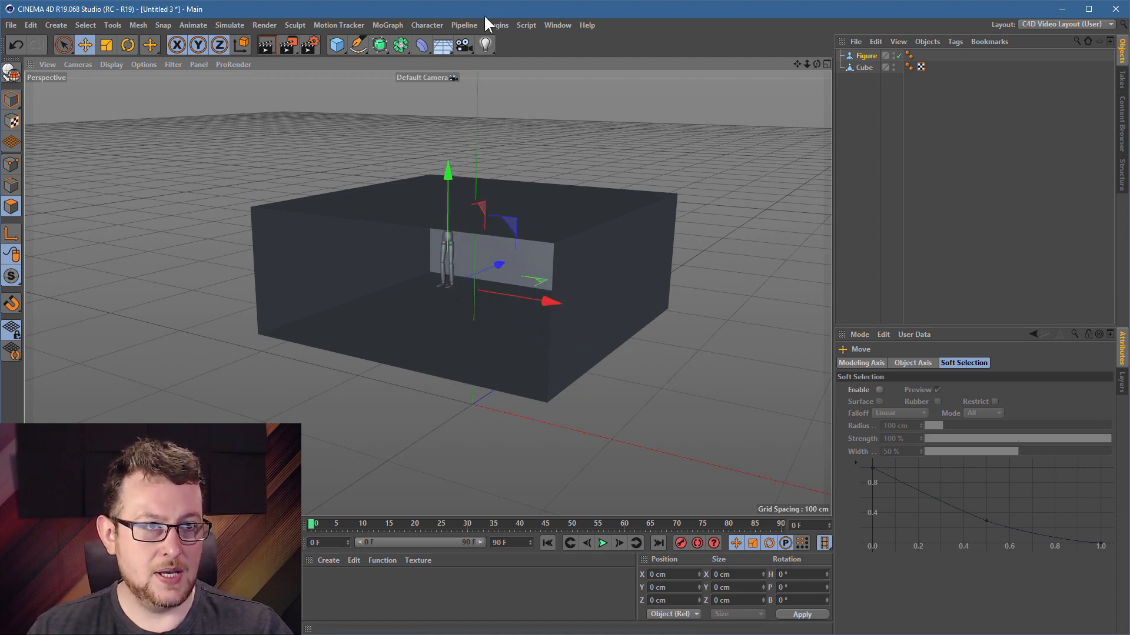
Add an Omni light to the scene and turn on a falloff for it
{"action": "left_click", "coordinate": [485, 44]}
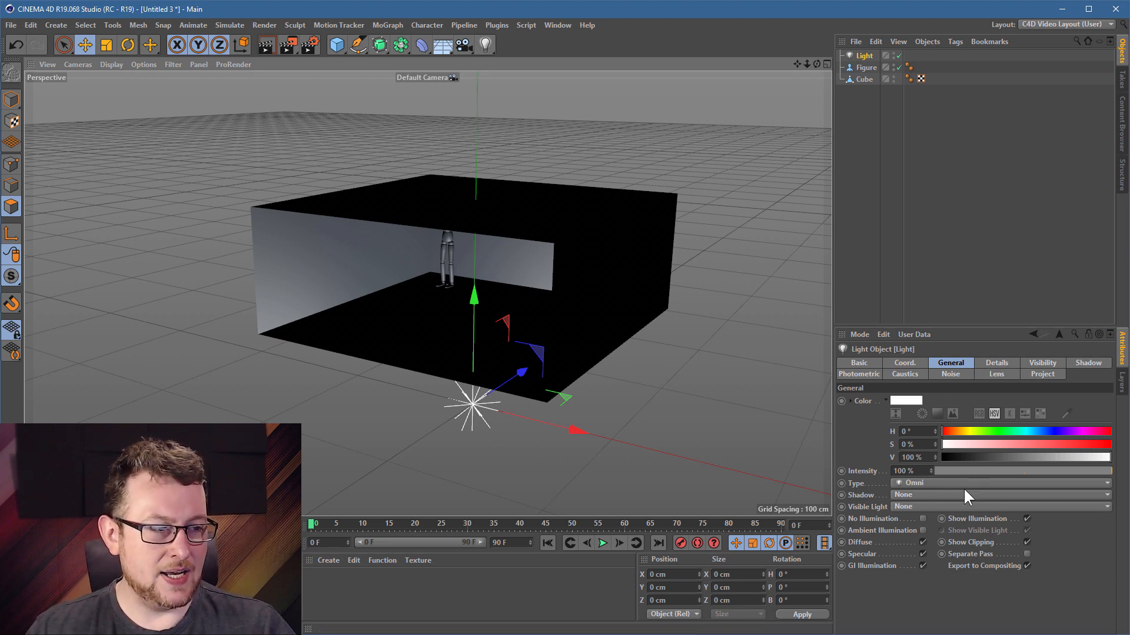
{"action": "left_click", "coordinate": [996, 362]}
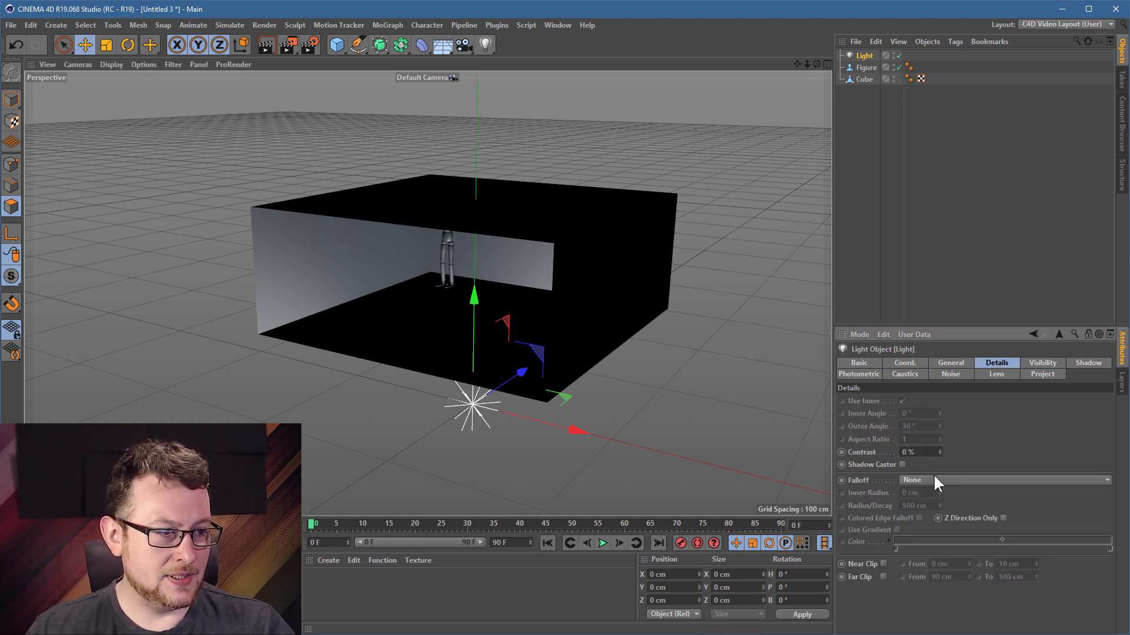
{"action": "left_click", "coordinate": [935, 478]}
{"action": "left_click", "coordinate": [943, 508]}
Move the light inside the box near the figure and scale down its falloff sphere
{"action": "left_click_drag", "start_coordinate": [419, 381], "coordinate": [445, 305]}
{"action": "key", "text": "t"}
{"action": "left_click_drag", "start_coordinate": [719, 206], "coordinate": [453, 377]}
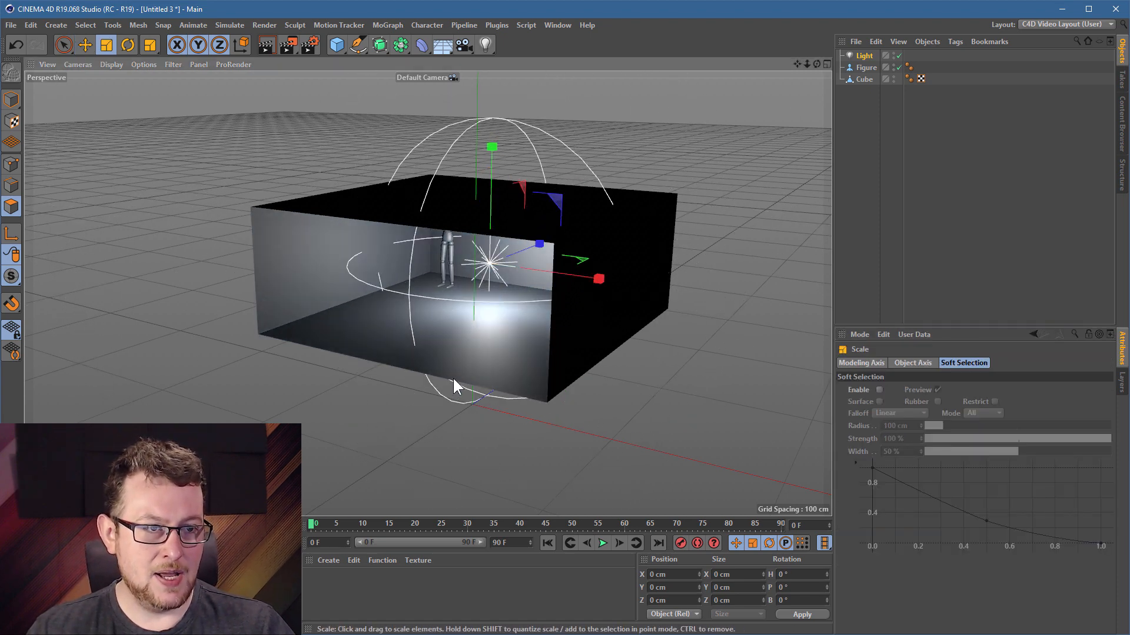
Create a new material and load the Checkerboard surface shader as its Color texture
{"action": "double_click", "coordinate": [335, 581]}
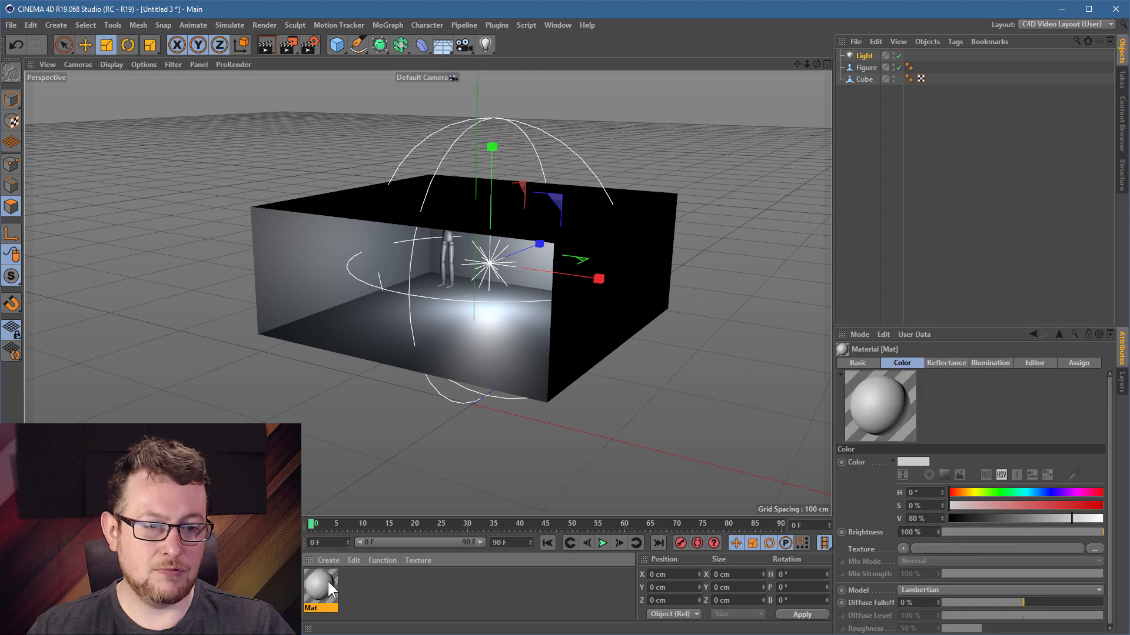
{"action": "double_click", "coordinate": [327, 580]}
{"action": "left_click_drag", "start_coordinate": [309, 31], "coordinate": [537, 58]}
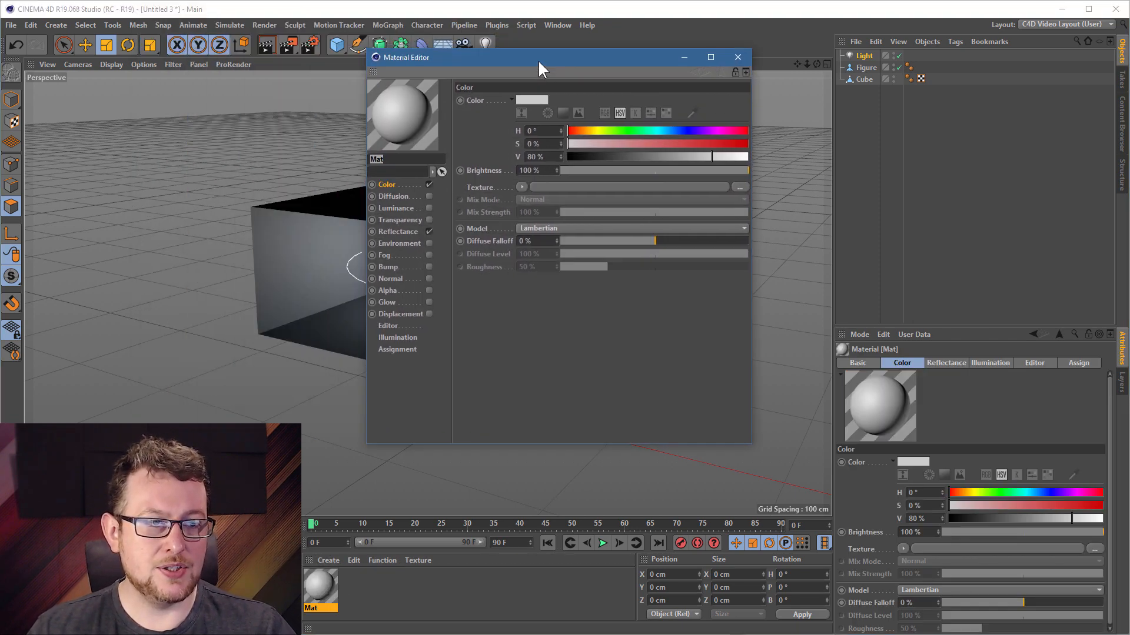
{"action": "left_click", "coordinate": [521, 187]}
{"action": "mouse_move", "coordinate": [533, 423]}
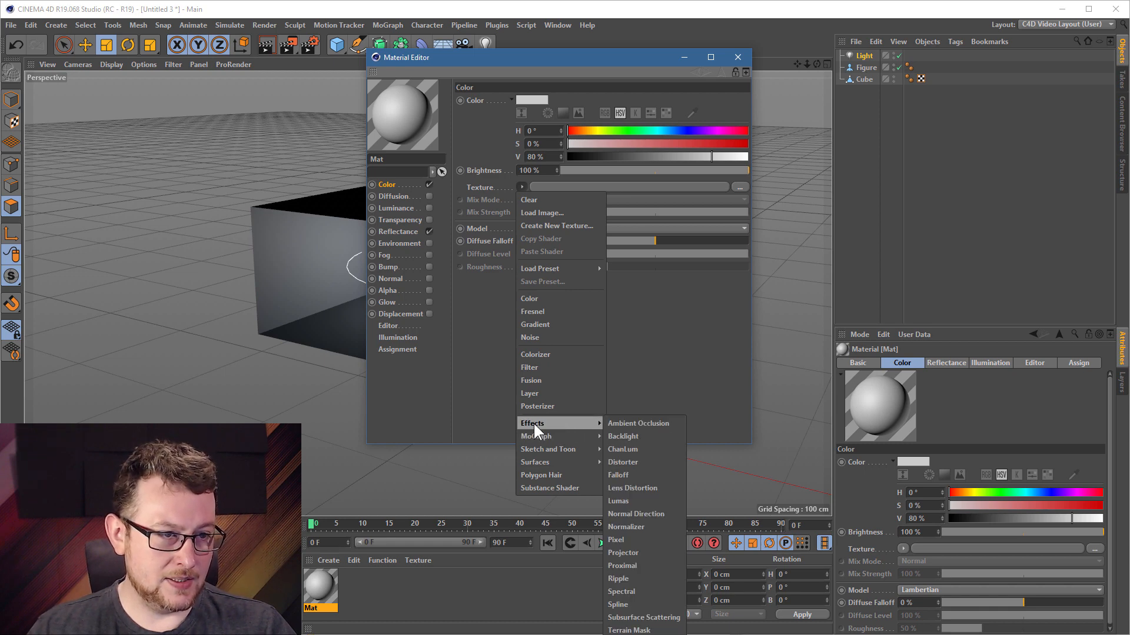
{"action": "mouse_move", "coordinate": [570, 463]}
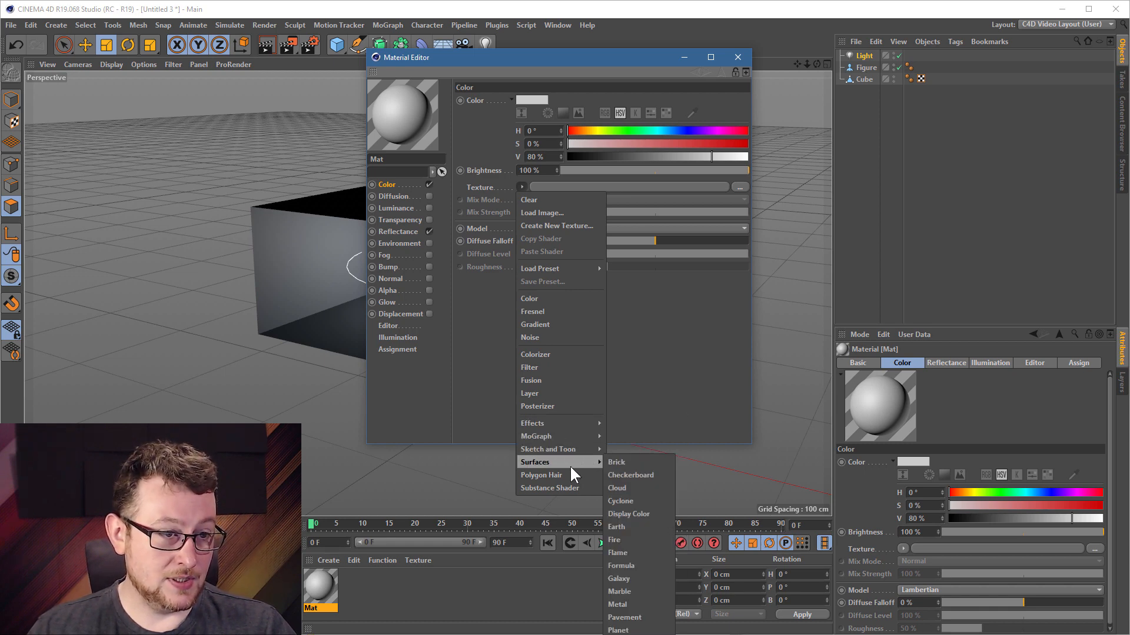
{"action": "left_click", "coordinate": [652, 475]}
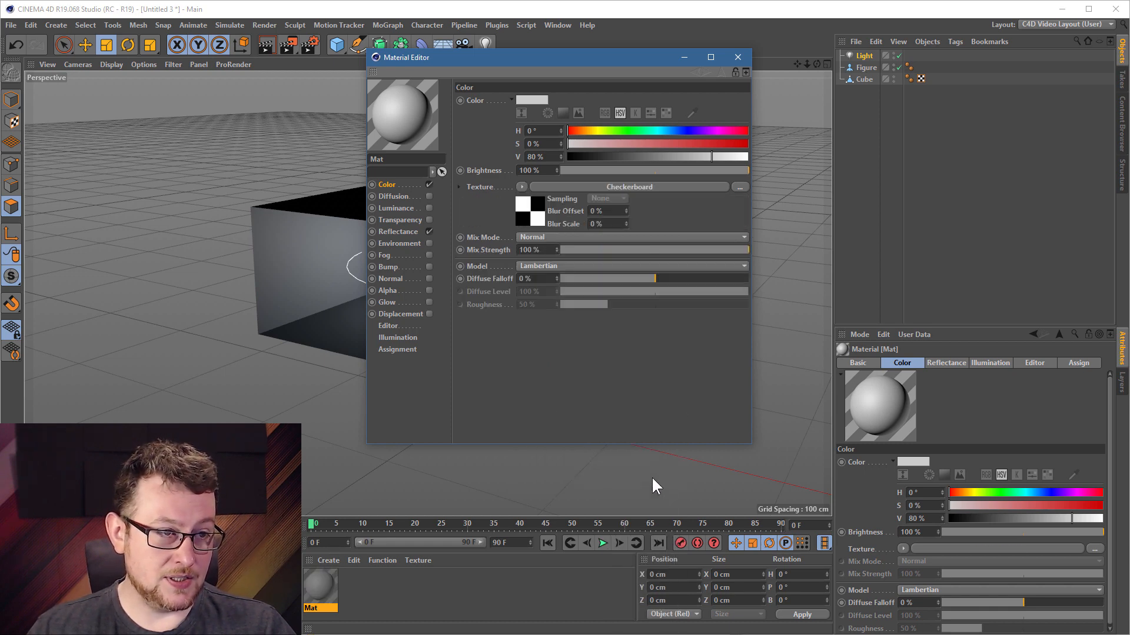
Lighten the Checkerboard shader's Color 2 to gray at V 58% and set both its U Frequency and V Frequency to 10
{"action": "left_click", "coordinate": [609, 188]}
{"action": "left_click", "coordinate": [507, 196]}
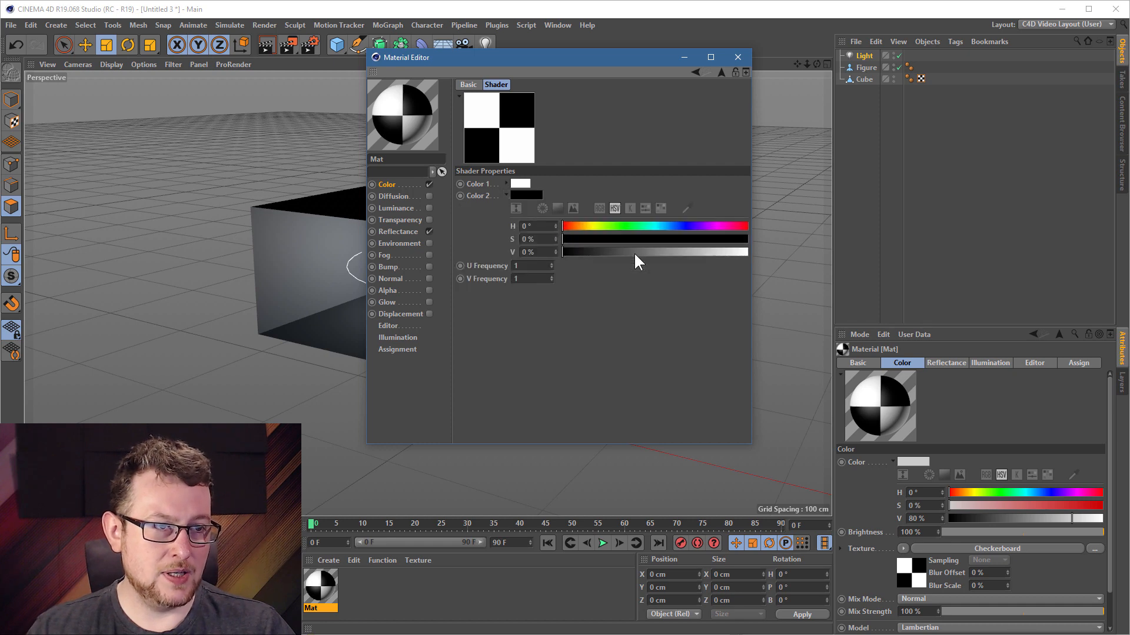
{"action": "left_click", "coordinate": [669, 252]}
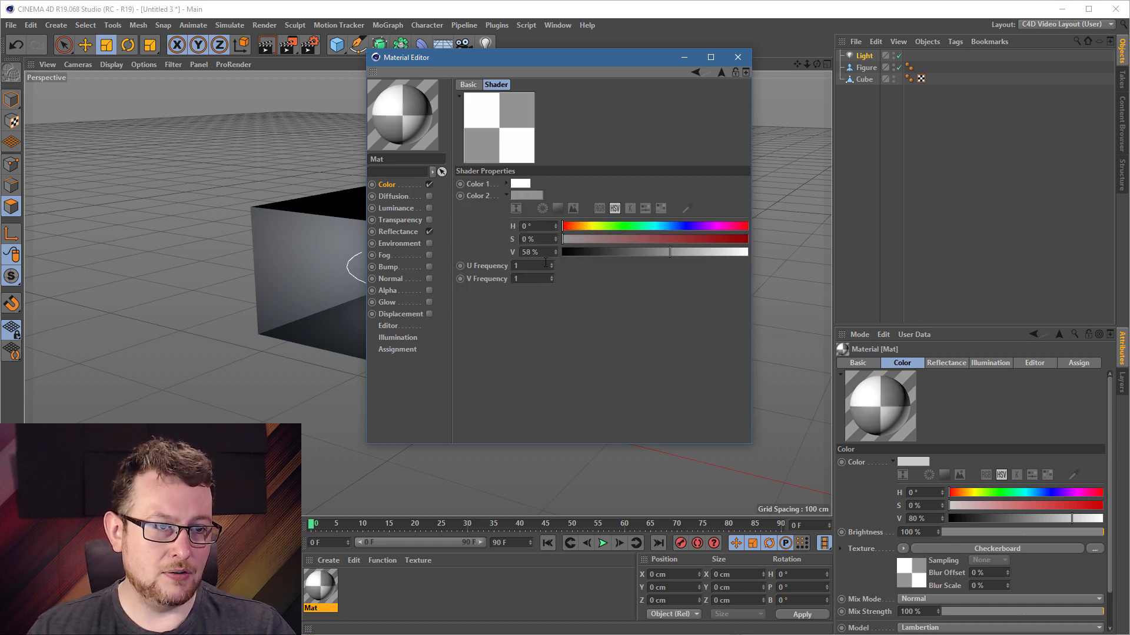
{"action": "double_click", "coordinate": [518, 266]}
{"action": "type", "text": "10"}
{"action": "key", "text": "Tab"}
{"action": "type", "text": "10"}
{"action": "key", "text": "Return"}
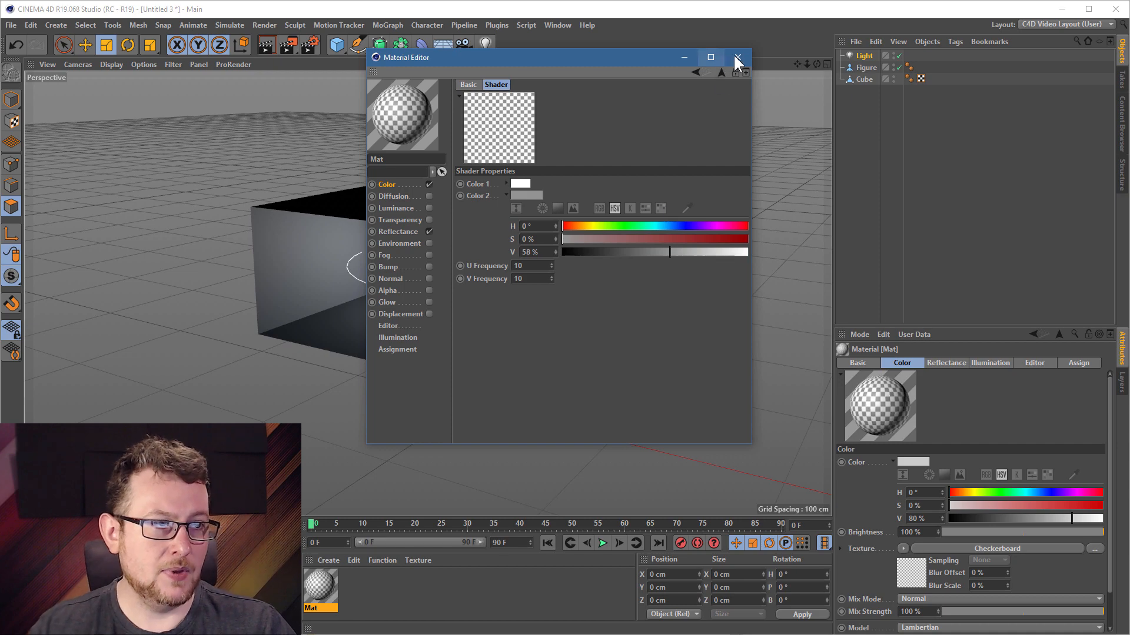
Close the material's settings and apply the checkerboard material to the cube
{"action": "left_click", "coordinate": [737, 57]}
{"action": "left_click_drag", "start_coordinate": [334, 233], "coordinate": [336, 234]}
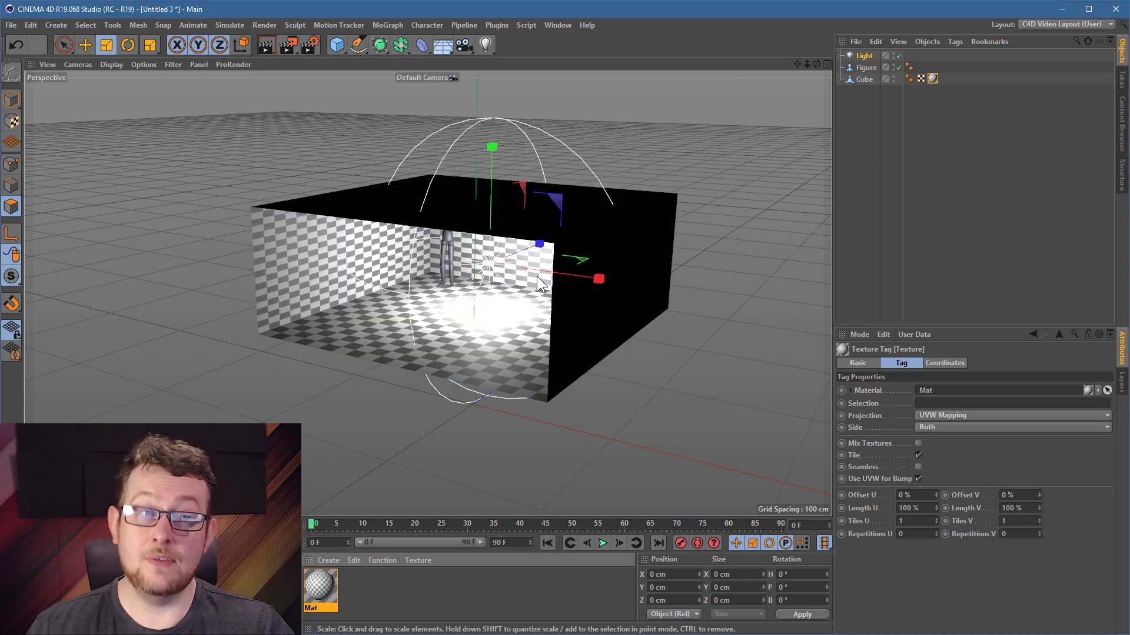
{"action": "scroll", "coordinate": [508, 248], "scroll_direction": "up", "scroll_amount": 5}
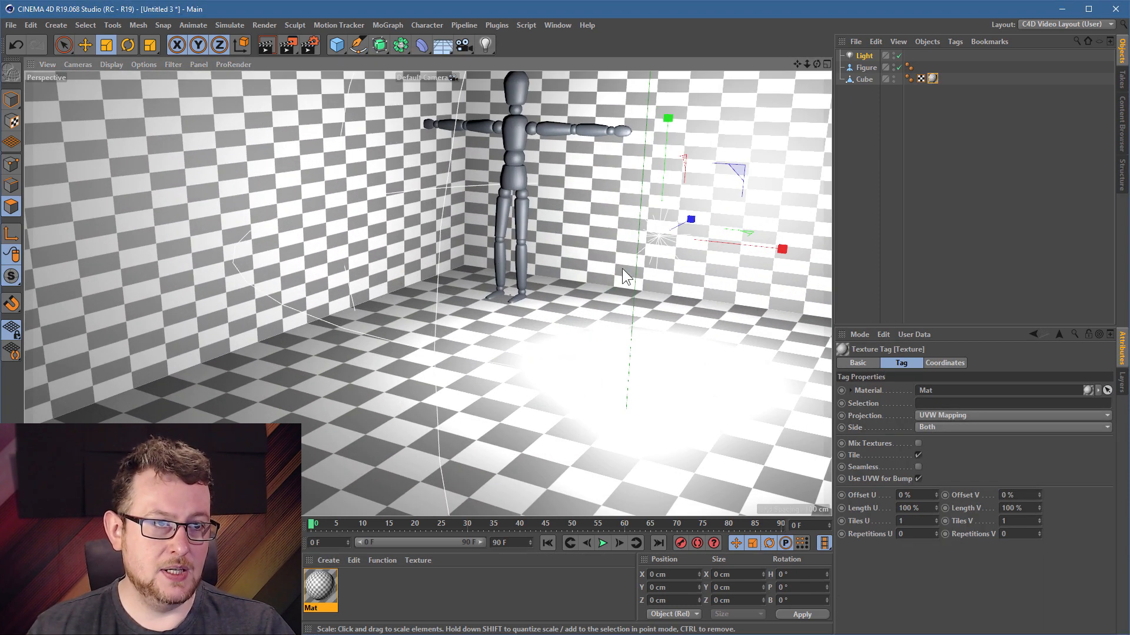
{"action": "left_click_drag", "start_coordinate": [622, 268], "coordinate": [646, 263], "text": "alt"}
{"action": "middle_click_drag", "start_coordinate": [646, 263], "coordinate": [562, 268], "text": "alt"}
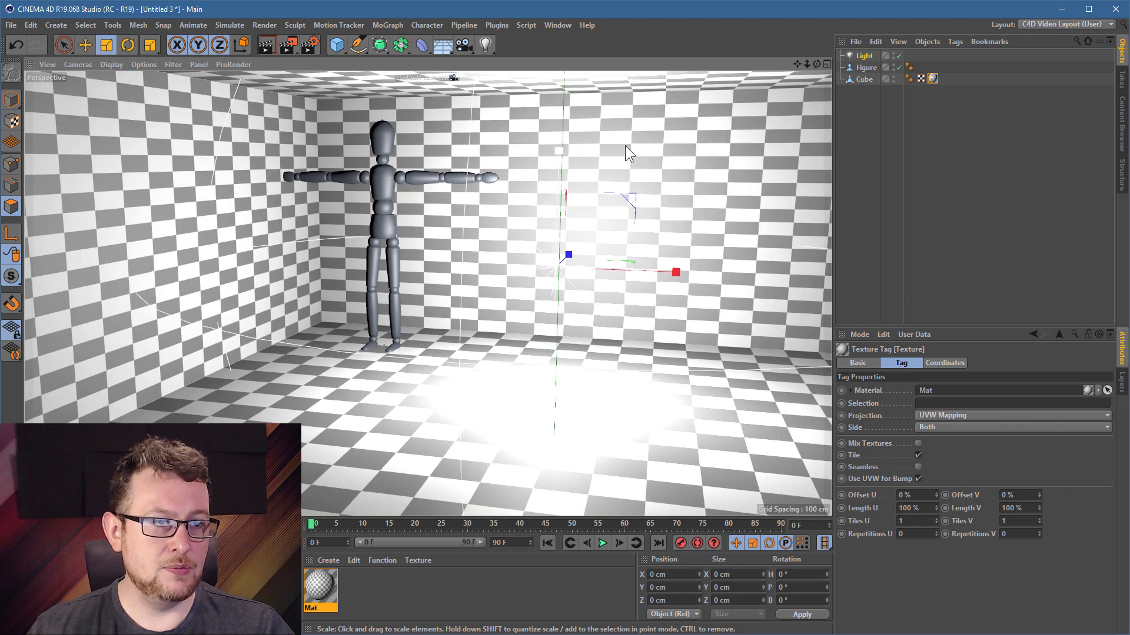
Scale down the light's falloff sphere inside the room, switch to the Move tool and clear the selection
{"action": "left_click", "coordinate": [868, 55]}
{"action": "left_click_drag", "start_coordinate": [585, 249], "coordinate": [488, 276]}
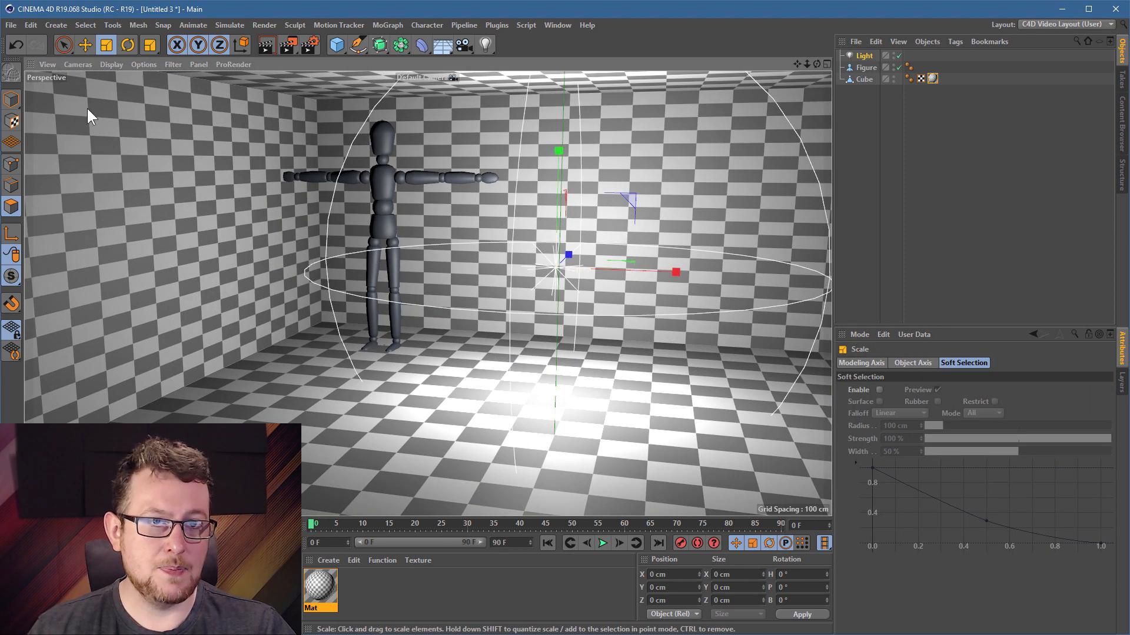
{"action": "left_click", "coordinate": [86, 44]}
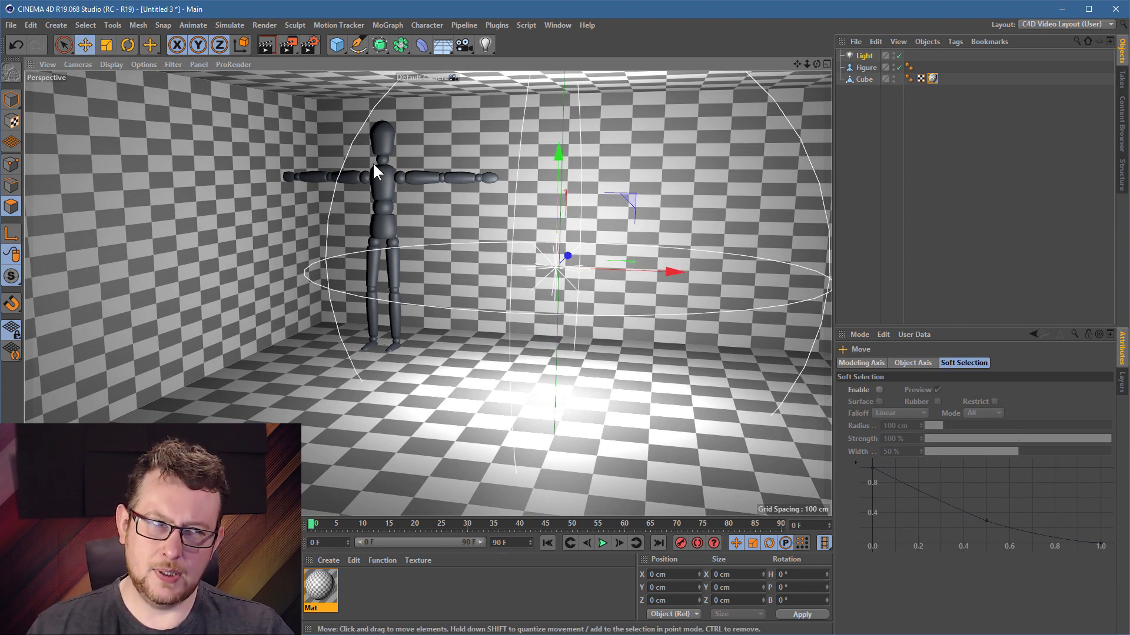
{"action": "left_click", "coordinate": [878, 133]}
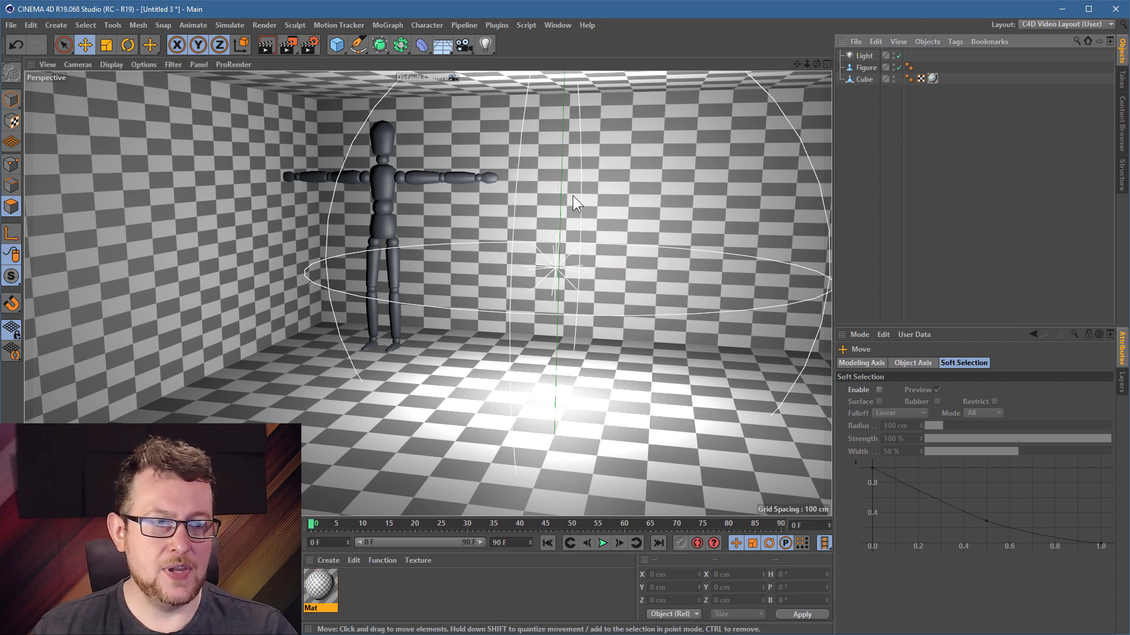
Examine how the view orbits, pans and zooms around the figure inside and outside the checkered room
{"action": "right_click_drag", "start_coordinate": [499, 203], "coordinate": [542, 178], "text": "alt"}
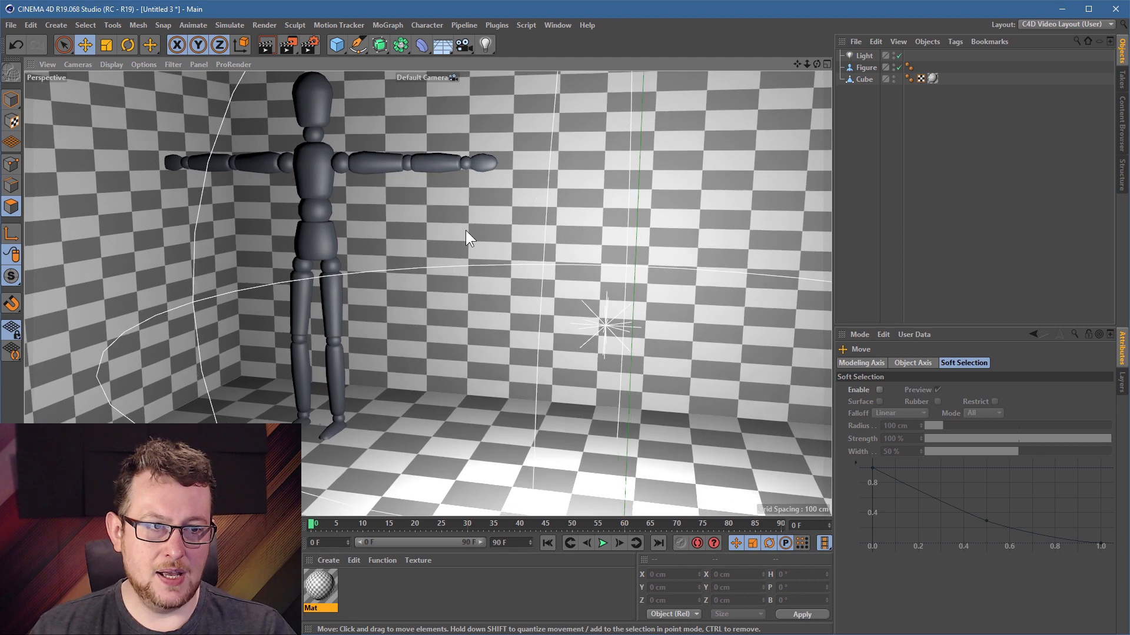
{"action": "middle_click_drag", "start_coordinate": [493, 244], "coordinate": [467, 250], "text": "alt"}
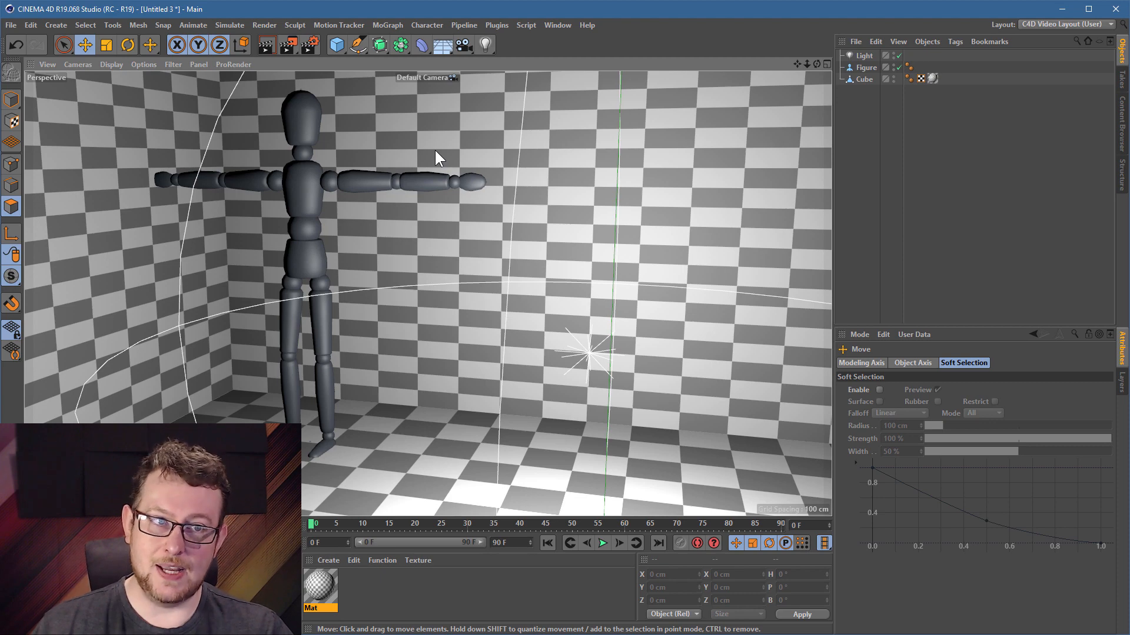
{"action": "left_click_drag", "start_coordinate": [346, 300], "coordinate": [249, 296], "text": "alt"}
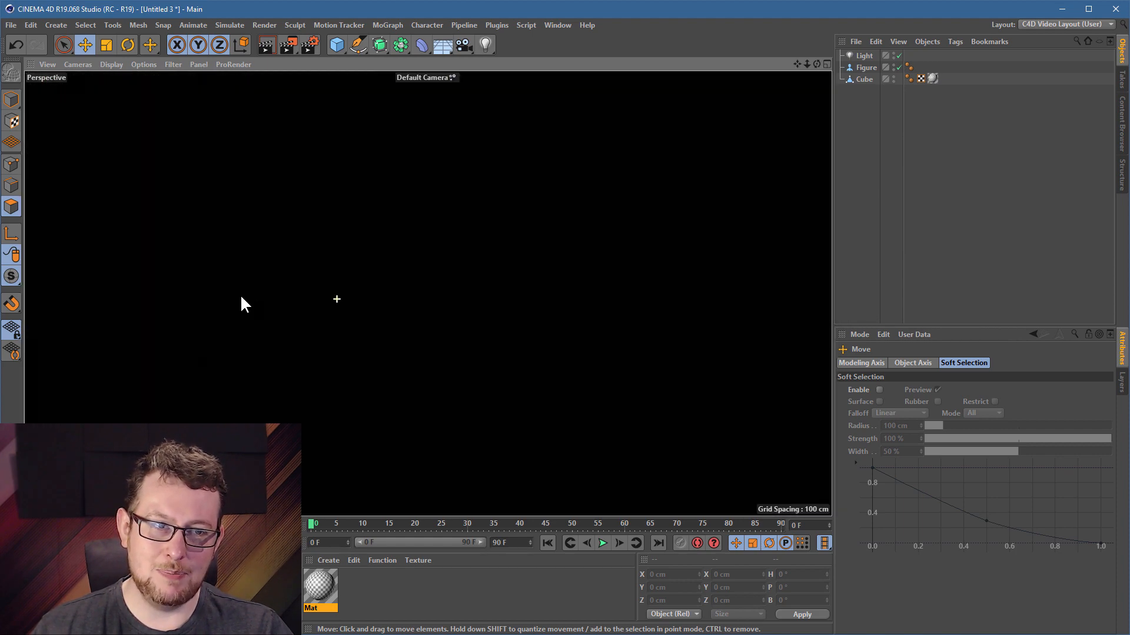
{"action": "right_click_drag", "start_coordinate": [395, 307], "coordinate": [2, 320], "text": "alt"}
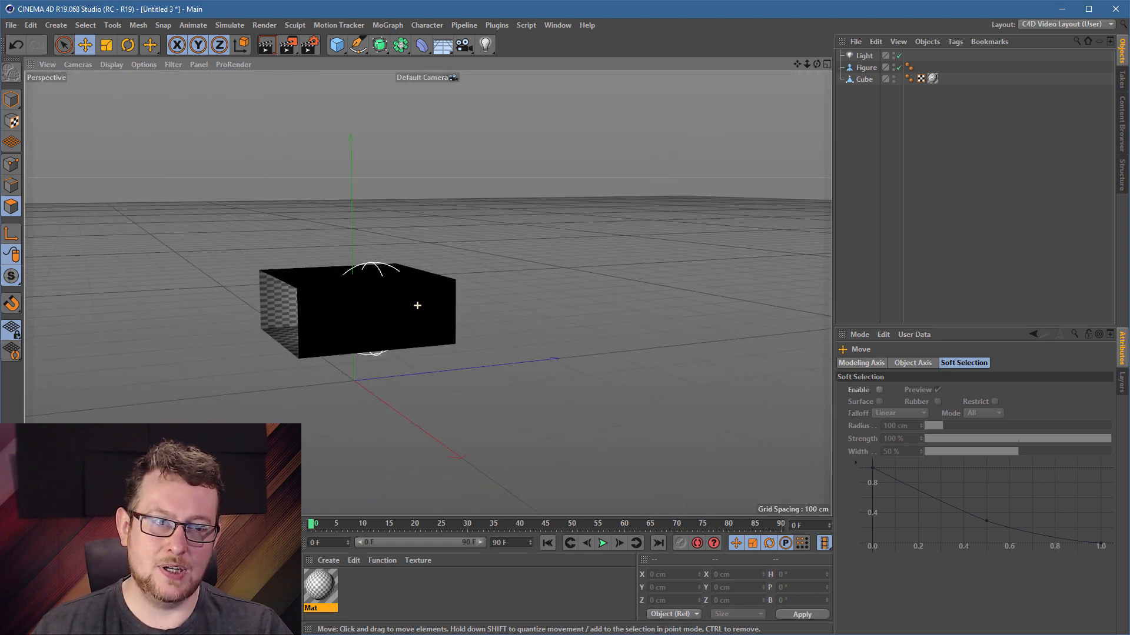
{"action": "right_click_drag", "start_coordinate": [270, 295], "coordinate": [479, 266], "text": "alt"}
{"action": "left_click_drag", "start_coordinate": [619, 270], "coordinate": [556, 276], "text": "alt"}
{"action": "mouse_move", "coordinate": [555, 276]}
{"action": "right_mouse_down", "text": "alt"}
{"action": "mouse_move", "coordinate": [244, 288]}
{"action": "mouse_move", "coordinate": [234, 309]}
{"action": "mouse_move", "coordinate": [487, 274]}
{"action": "mouse_move", "coordinate": [566, 282]}
{"action": "right_mouse_up", "text": "alt"}
{"action": "left_click_drag", "start_coordinate": [566, 278], "coordinate": [585, 266], "text": "alt"}
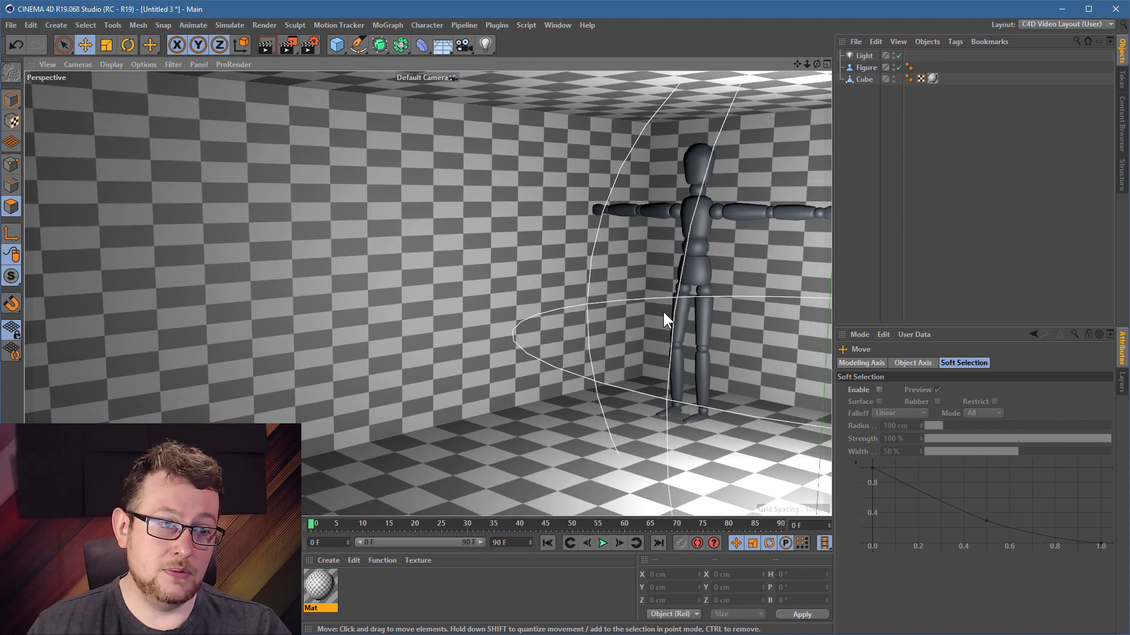
{"action": "middle_click_drag", "start_coordinate": [663, 309], "coordinate": [559, 296], "text": "alt"}
{"action": "scroll", "coordinate": [564, 302], "scroll_direction": "up", "scroll_amount": 1}
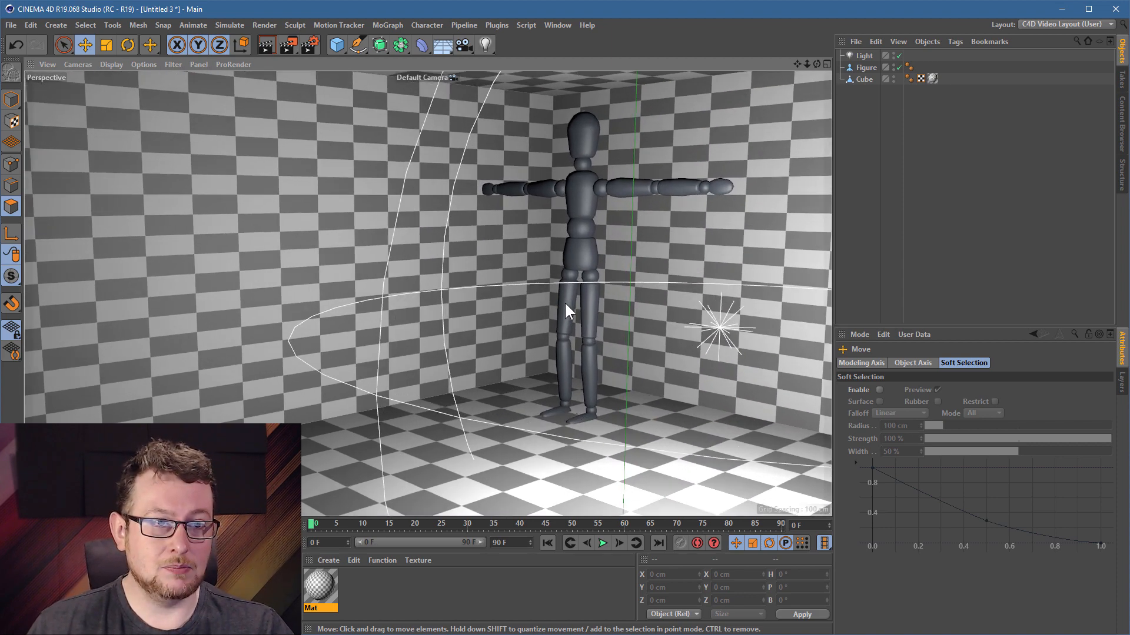
Set the viewport's camera navigation to Camera Mode and rotate the view inside the room to try it out
{"action": "left_click", "coordinate": [80, 65]}
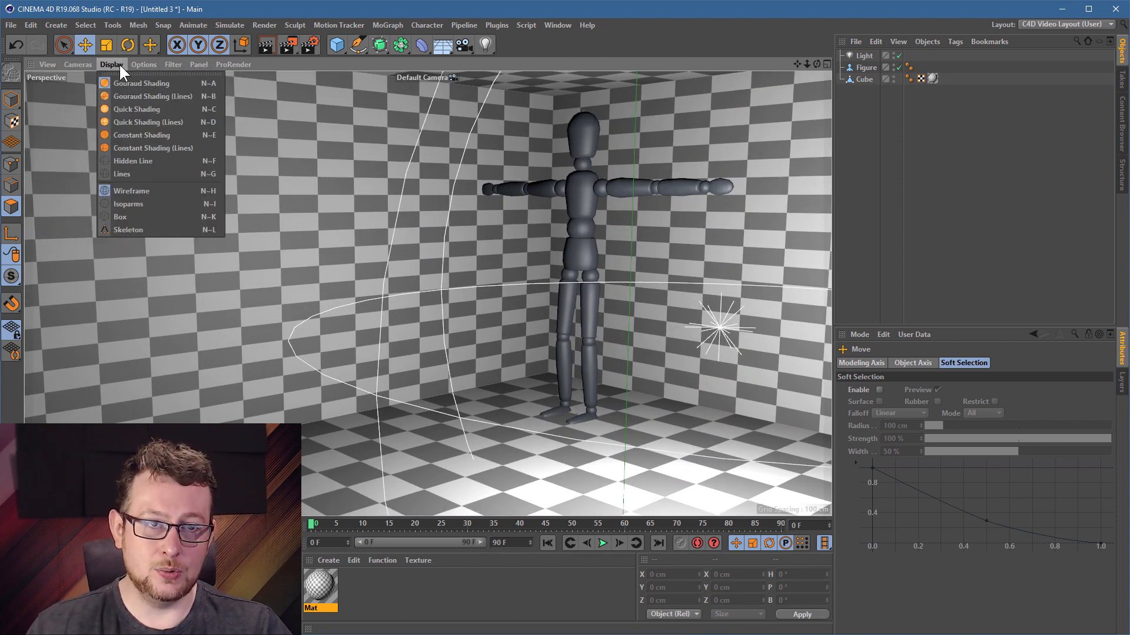
{"action": "mouse_move", "coordinate": [82, 85]}
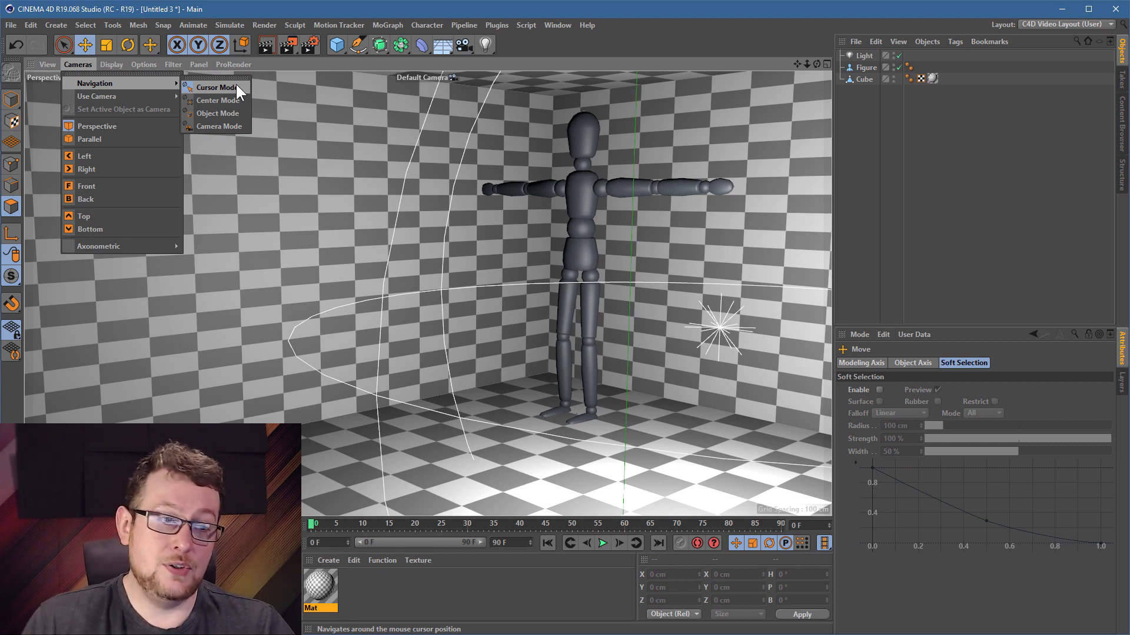
{"action": "left_click", "coordinate": [225, 125]}
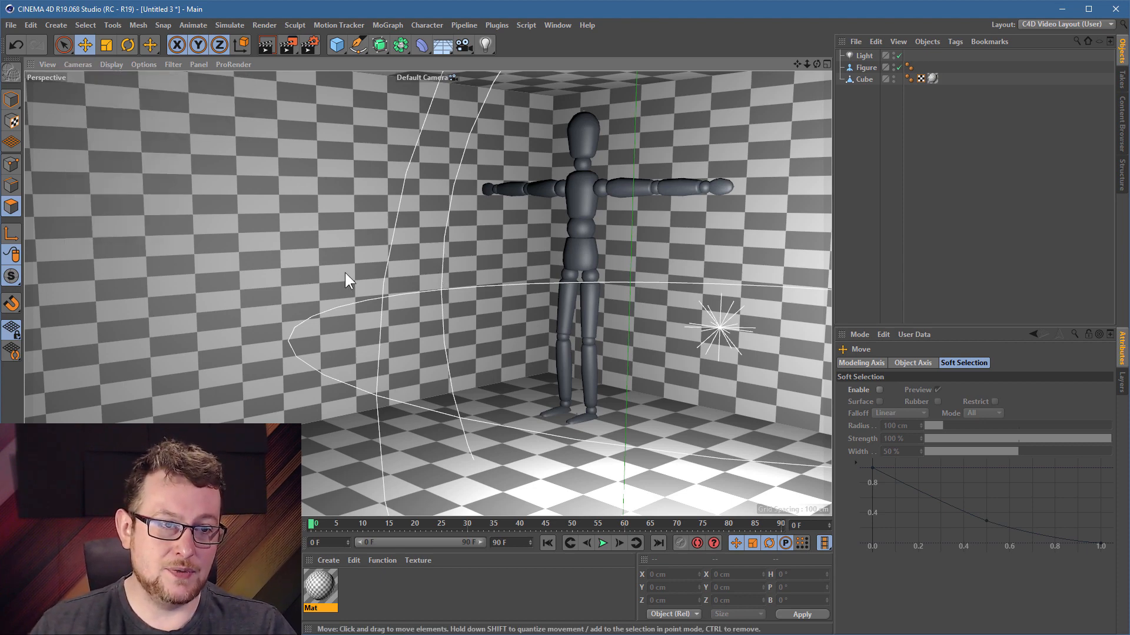
{"action": "mouse_move", "coordinate": [345, 273]}
{"action": "left_mouse_down", "text": "alt"}
{"action": "mouse_move", "coordinate": [407, 274]}
{"action": "mouse_move", "coordinate": [316, 274]}
{"action": "mouse_move", "coordinate": [344, 266]}
{"action": "left_mouse_up", "text": "alt"}
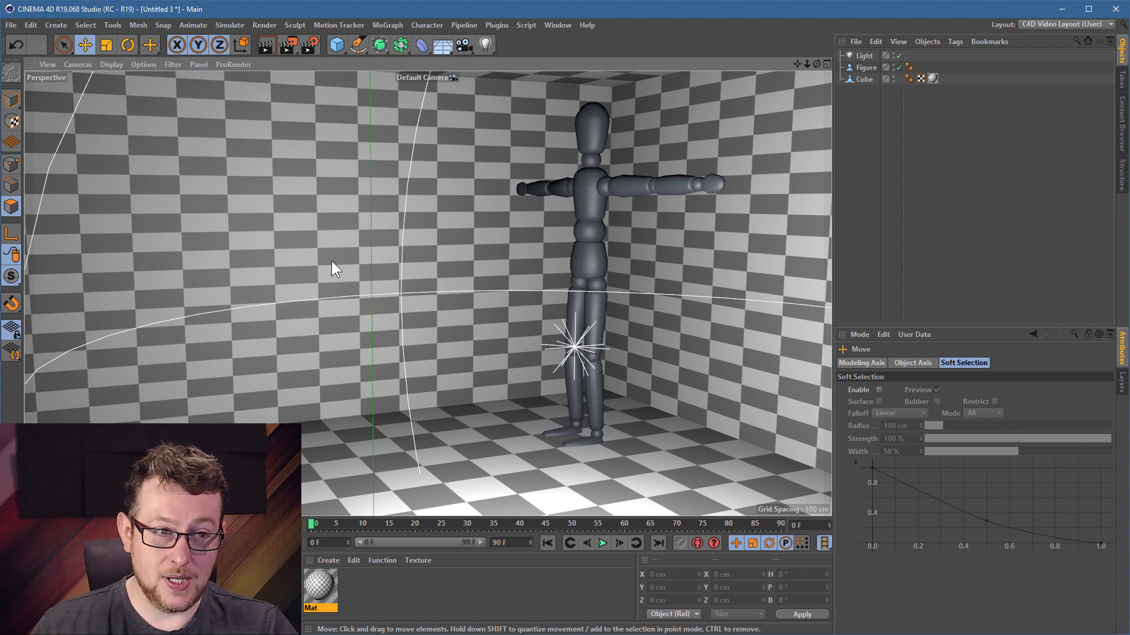
{"action": "mouse_move", "coordinate": [331, 262]}
{"action": "left_mouse_down", "text": "alt"}
{"action": "mouse_move", "coordinate": [333, 249]}
{"action": "mouse_move", "coordinate": [322, 266]}
{"action": "mouse_move", "coordinate": [440, 261]}
{"action": "mouse_move", "coordinate": [319, 271]}
{"action": "mouse_move", "coordinate": [339, 263]}
{"action": "left_mouse_up", "text": "alt"}
{"action": "left_click", "coordinate": [83, 64]}
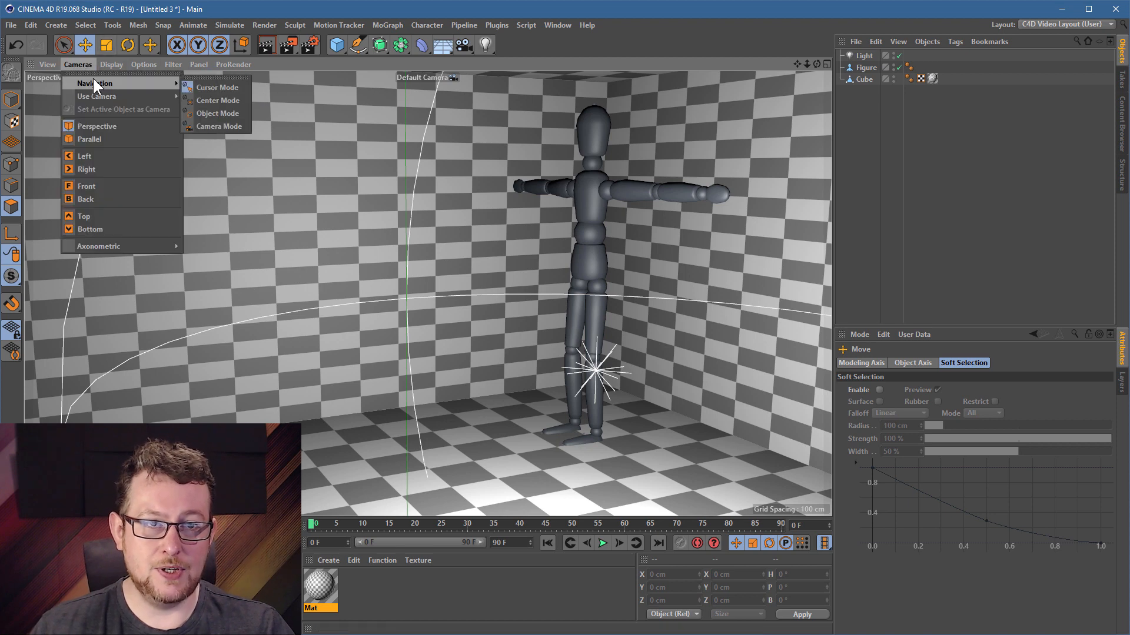
{"action": "left_click", "coordinate": [228, 129]}
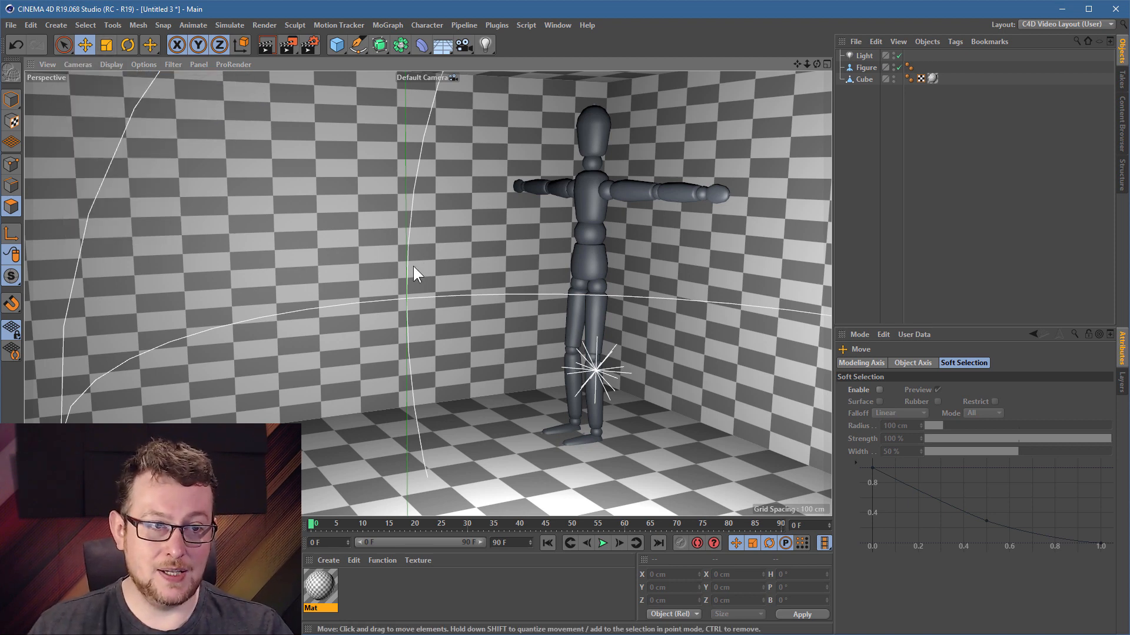
{"action": "left_click_drag", "start_coordinate": [414, 271], "coordinate": [277, 270], "text": "alt"}
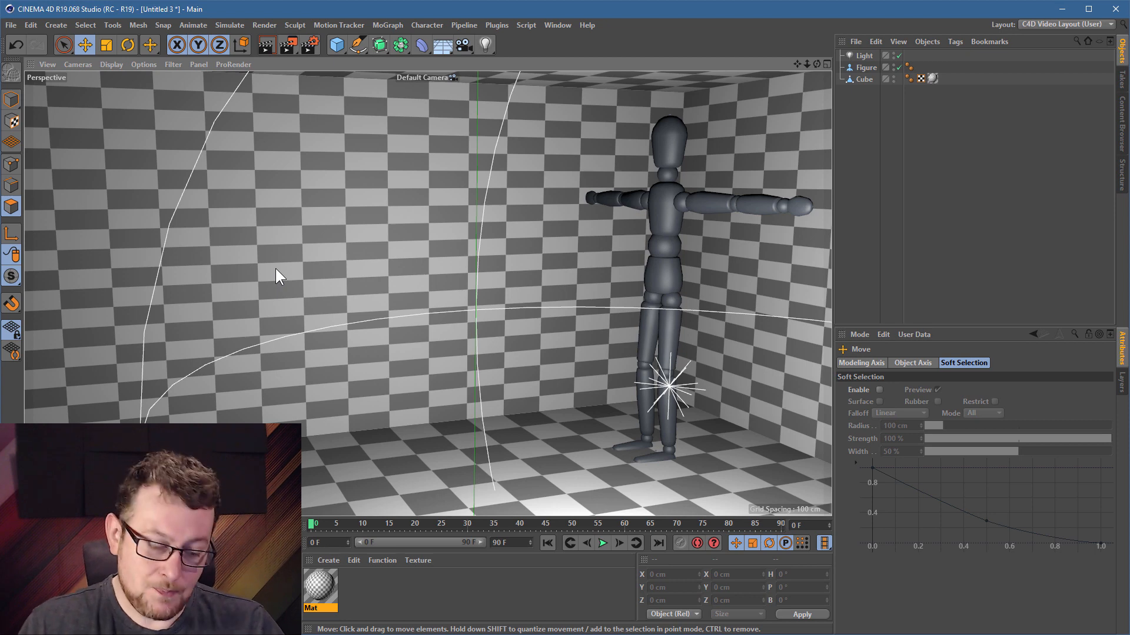
Examine the figure up close from several angles, orbiting and zooming around points on its torso
{"action": "scroll", "coordinate": [671, 288], "scroll_direction": "up", "scroll_amount": 5}
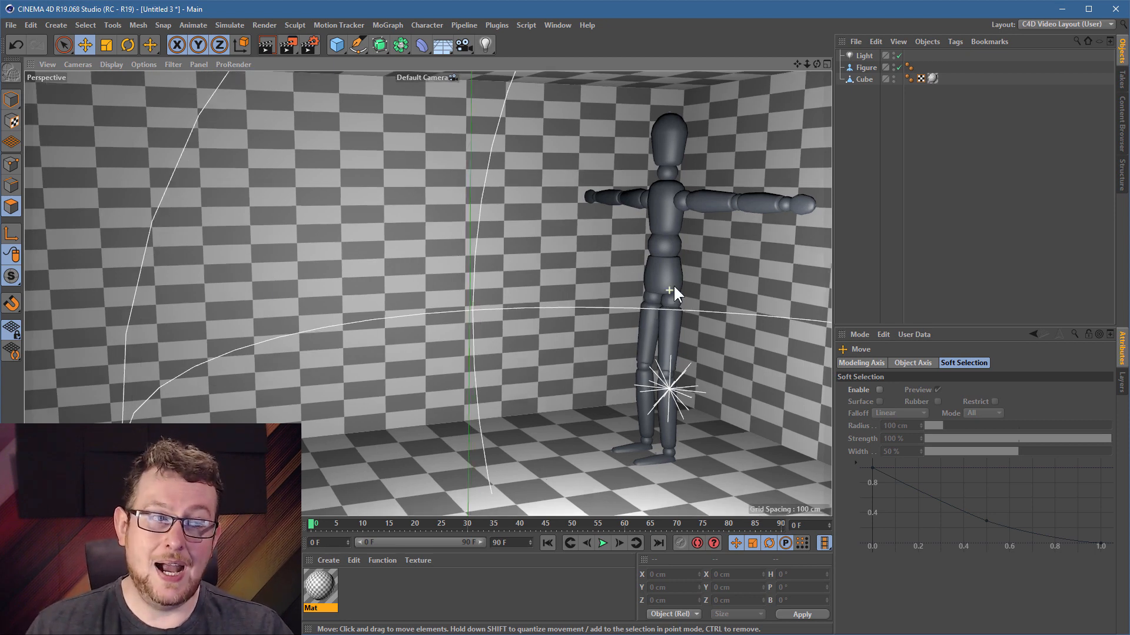
{"action": "mouse_move", "coordinate": [669, 288]}
{"action": "left_mouse_down", "text": "alt"}
{"action": "mouse_move", "coordinate": [705, 293]}
{"action": "mouse_move", "coordinate": [685, 290]}
{"action": "left_mouse_up", "text": "alt"}
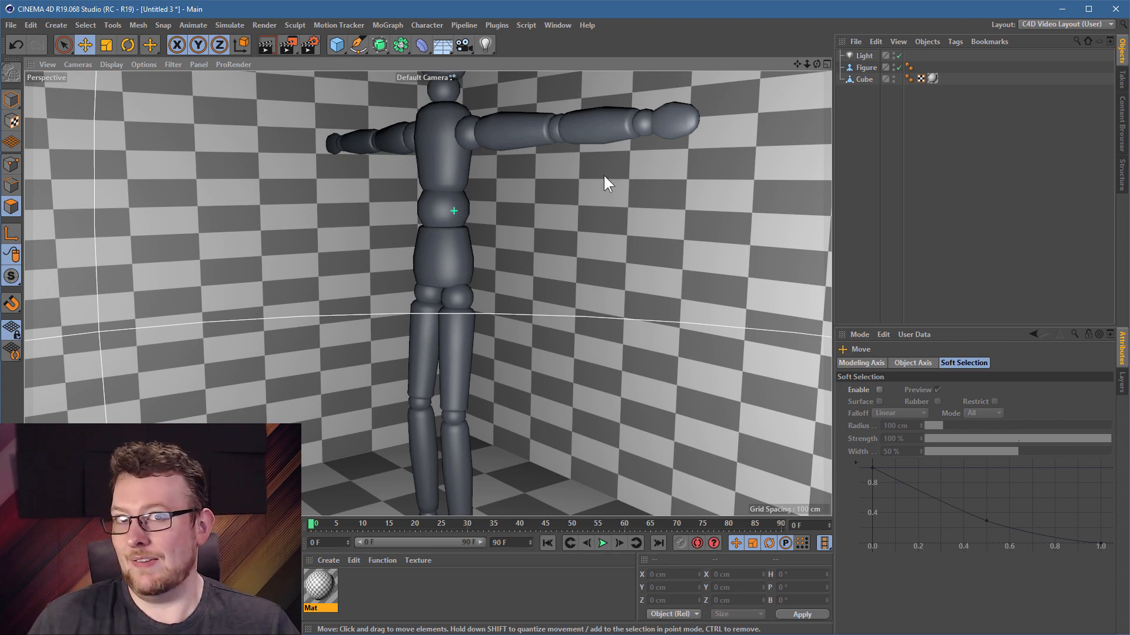
{"action": "left_click_drag", "start_coordinate": [469, 213], "coordinate": [413, 250], "text": "alt"}
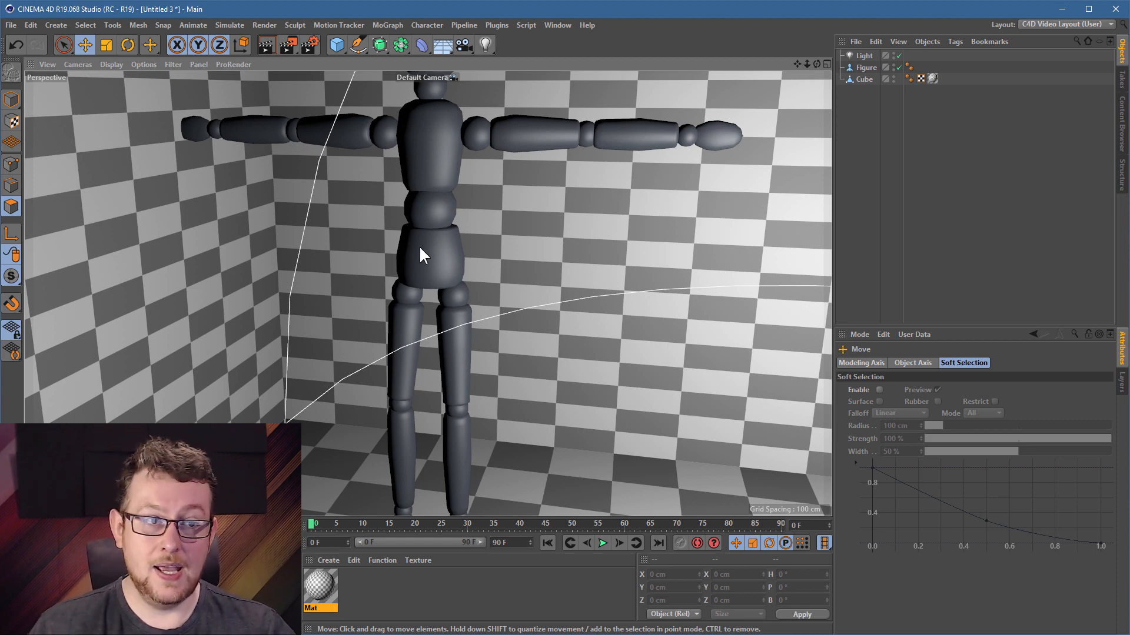
{"action": "left_click_drag", "start_coordinate": [419, 246], "coordinate": [482, 271], "text": "alt"}
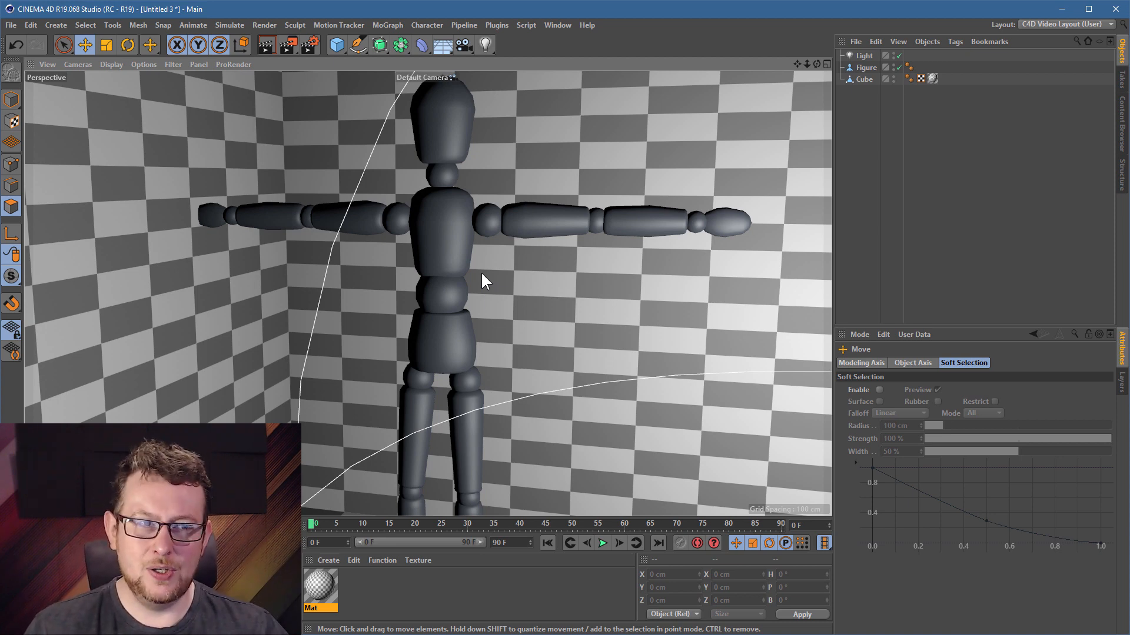
{"action": "right_click_drag", "start_coordinate": [469, 297], "coordinate": [444, 281], "text": "alt"}
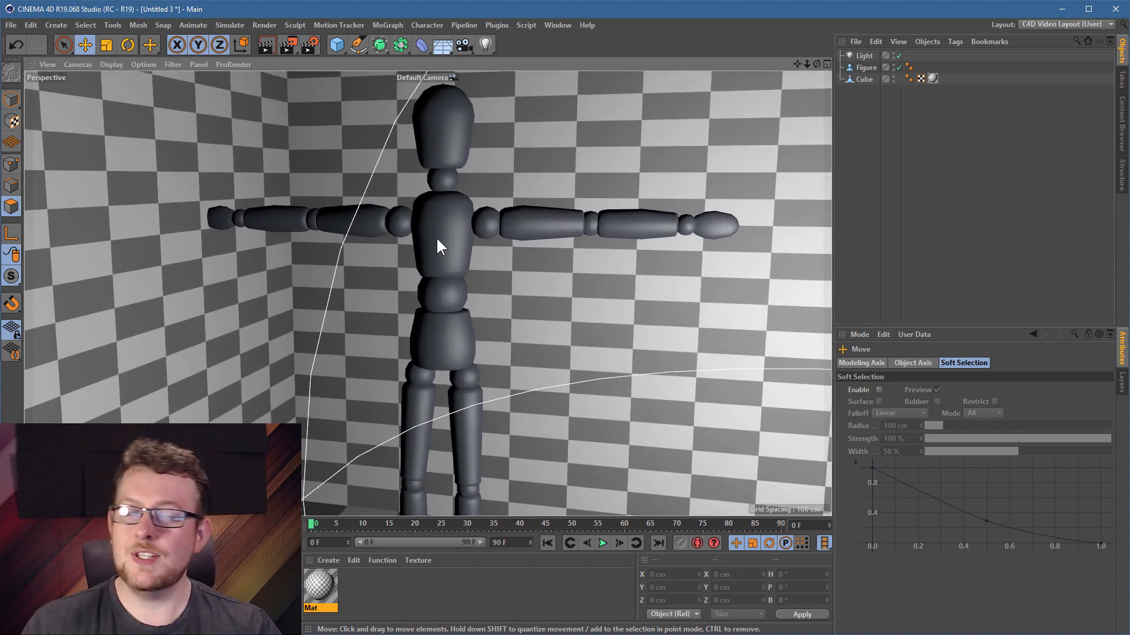